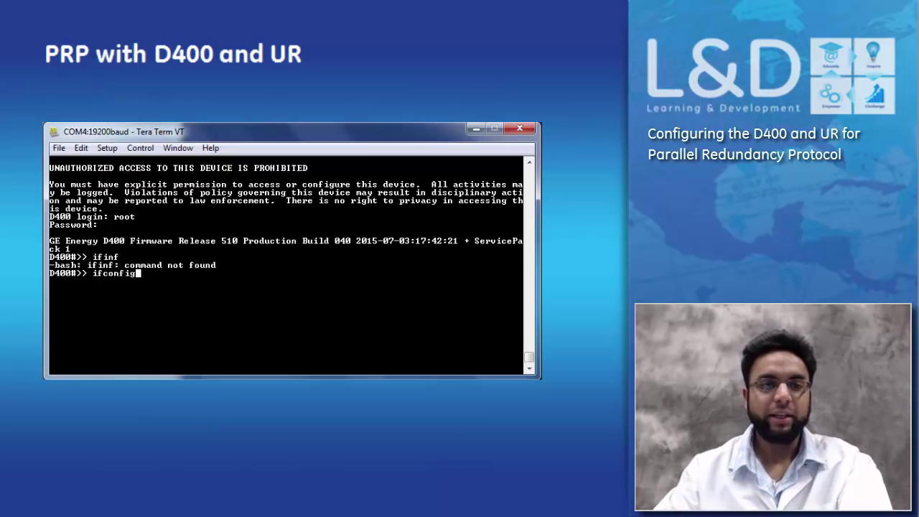
Run ifconfig on the D400 and mark the bond0 interface at 192.168.168.23 in the output
{"action": "type", "text": "g"}
{"action": "key", "text": "Return"}
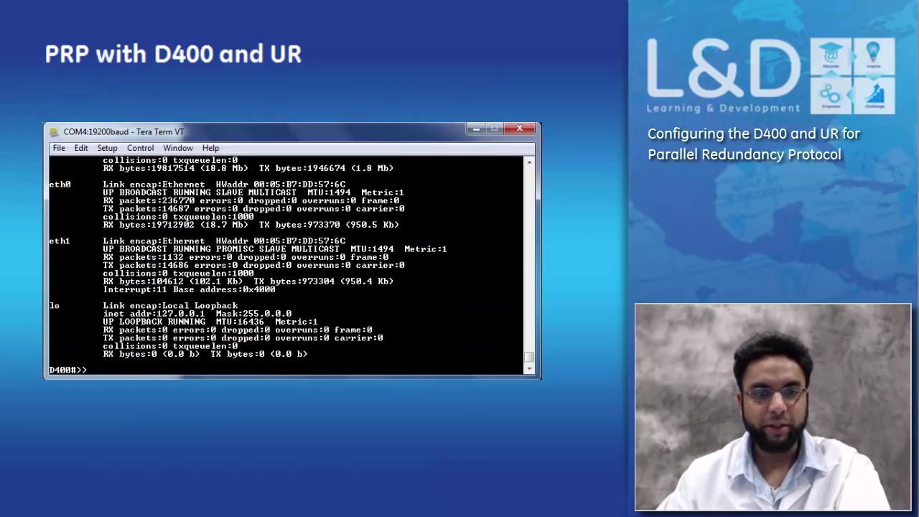
{"action": "scroll", "coordinate": [287, 262], "scroll_direction": "up", "scroll_amount": 3}
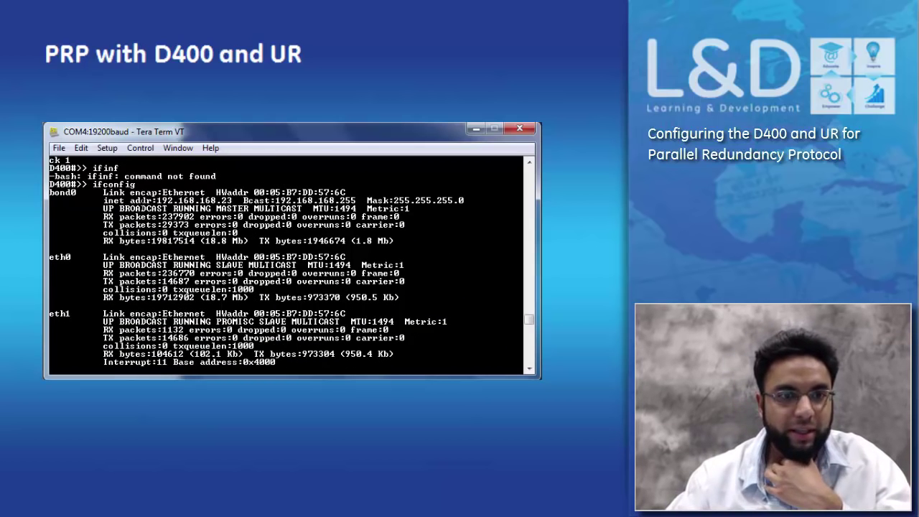
{"action": "left_click_drag", "start_coordinate": [81, 193], "coordinate": [49, 192]}
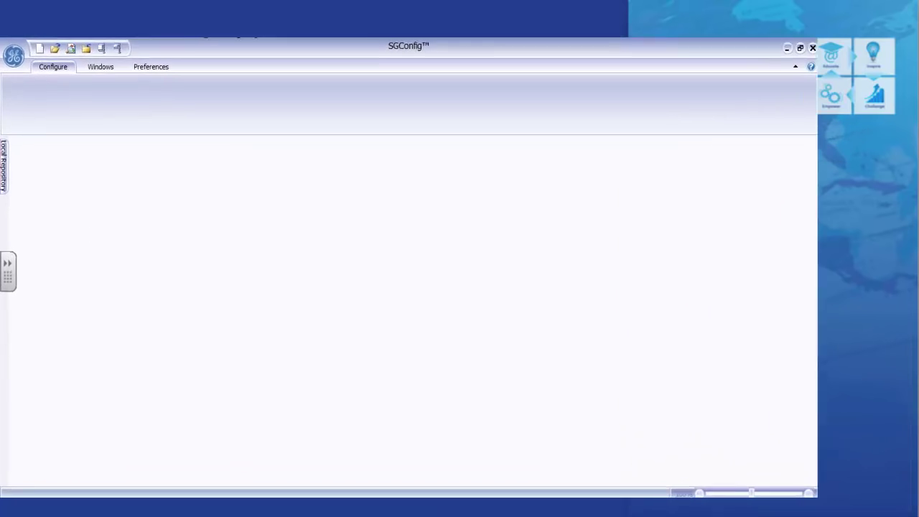
Return to SGConfig and create a new project named D400PRP
{"action": "left_click", "coordinate": [12, 467]}
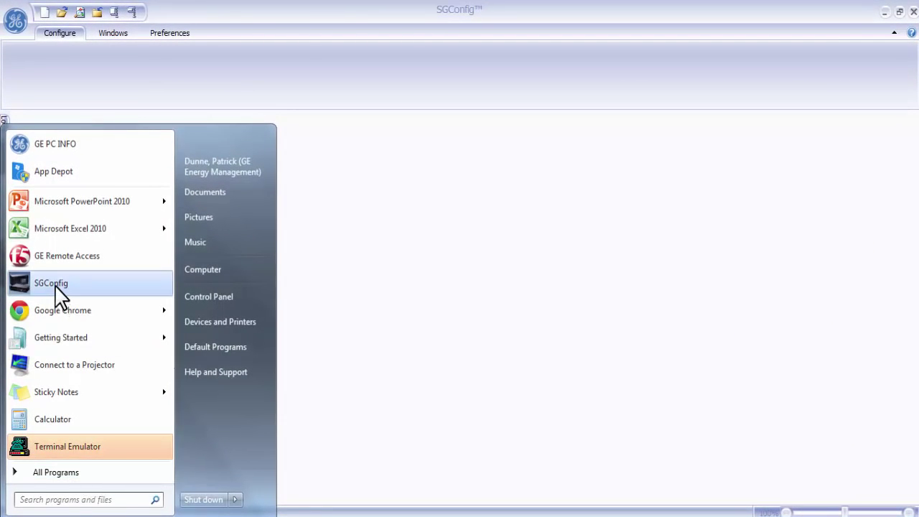
{"action": "left_click", "coordinate": [410, 136]}
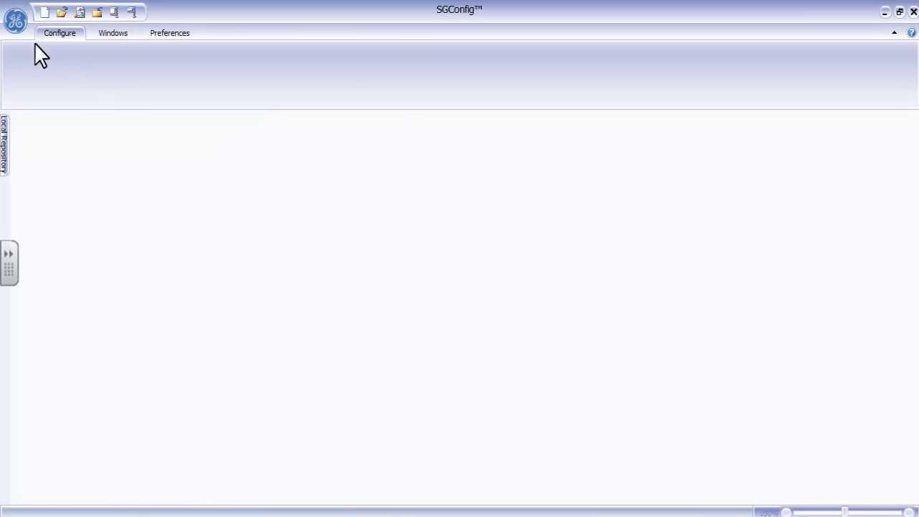
{"action": "left_click", "coordinate": [18, 25]}
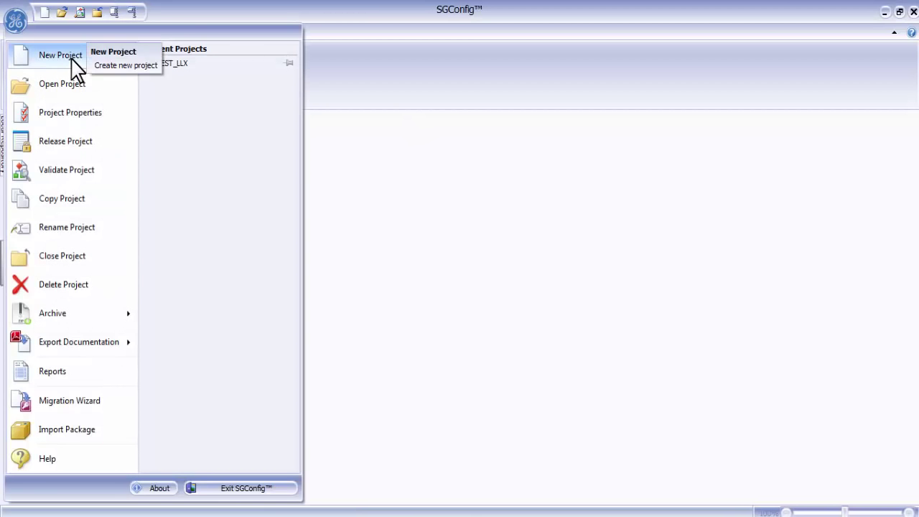
{"action": "left_click", "coordinate": [60, 55]}
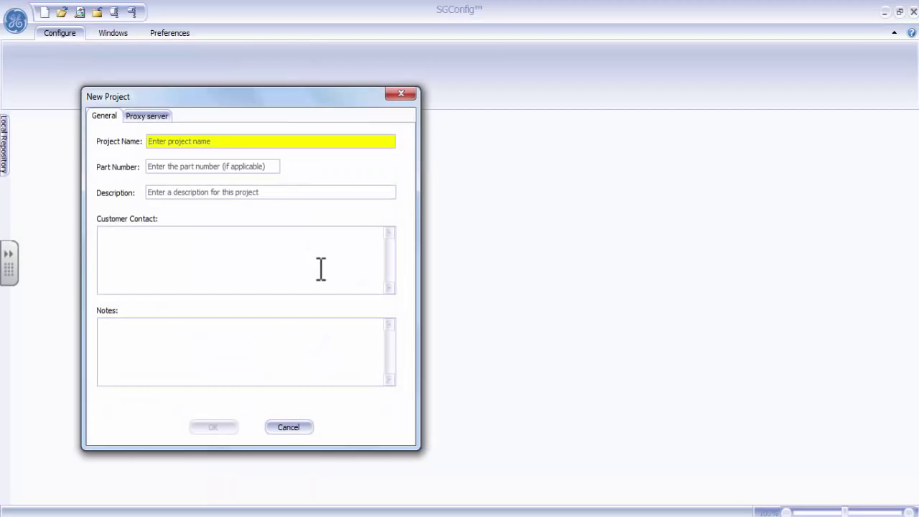
{"action": "type", "text": "D400PRP"}
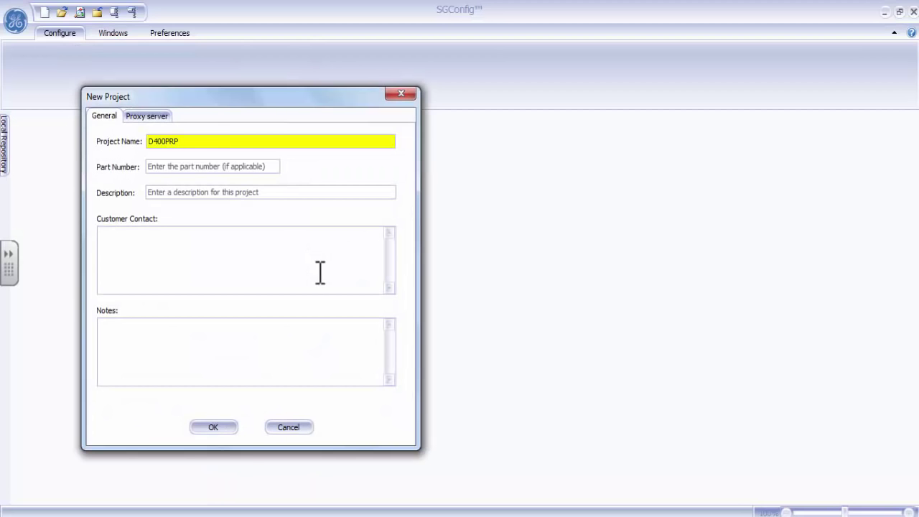
{"action": "left_click", "coordinate": [214, 429]}
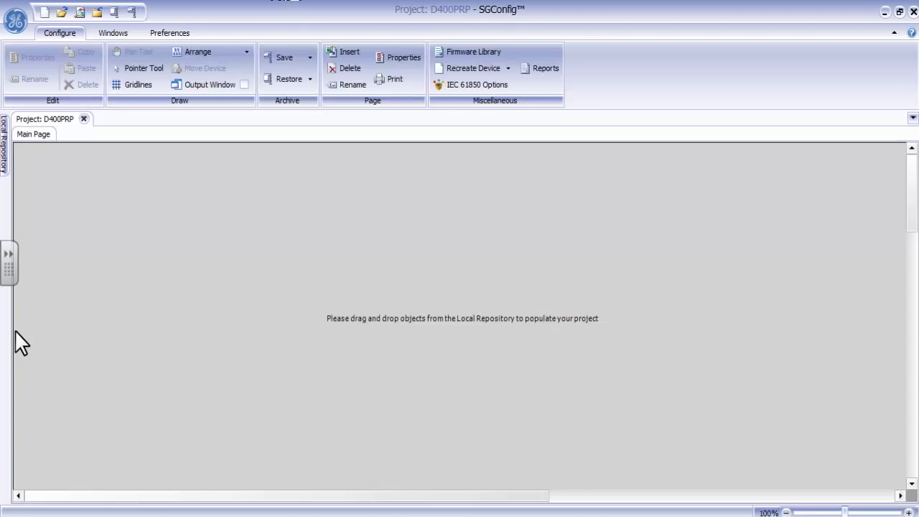
Drag the D400 template from the Local Repository into the project and name it IEC61850
{"action": "left_click", "coordinate": [5, 165]}
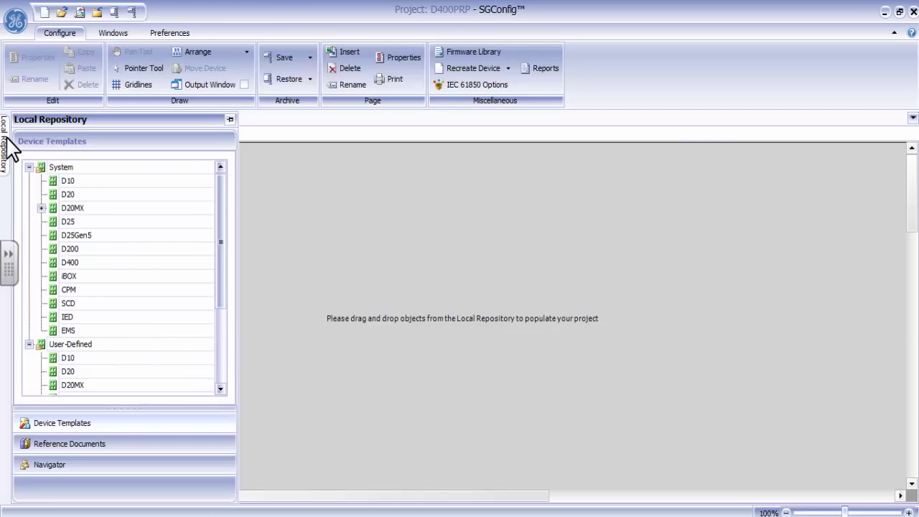
{"action": "left_click_drag", "start_coordinate": [72, 263], "coordinate": [463, 285]}
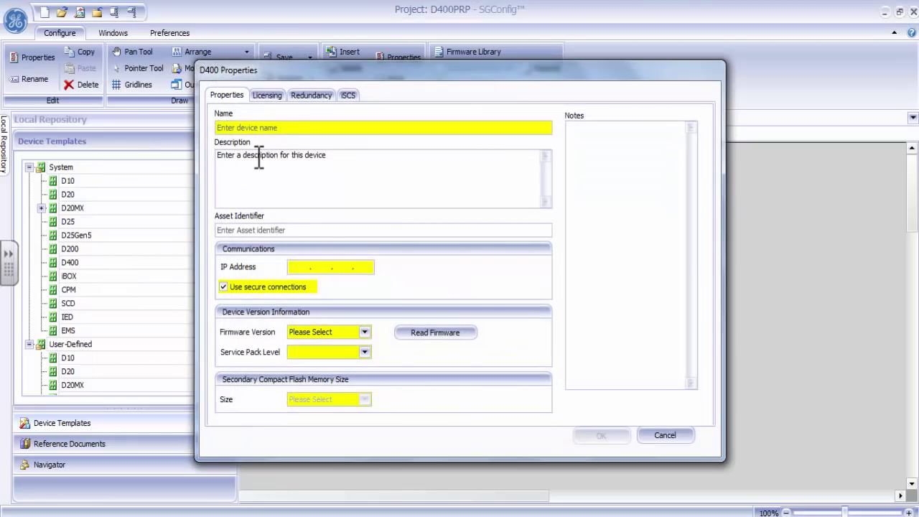
{"action": "left_click", "coordinate": [291, 125]}
{"action": "type", "text": "I"}
{"action": "key", "text": "BackSpace"}
{"action": "type", "text": "IEC61850"}
Disable secure connections, set IP address 192.168.168.23, and read the device firmware
{"action": "left_click", "coordinate": [279, 287]}
{"action": "type", "text": "192 . 168 . 1"}
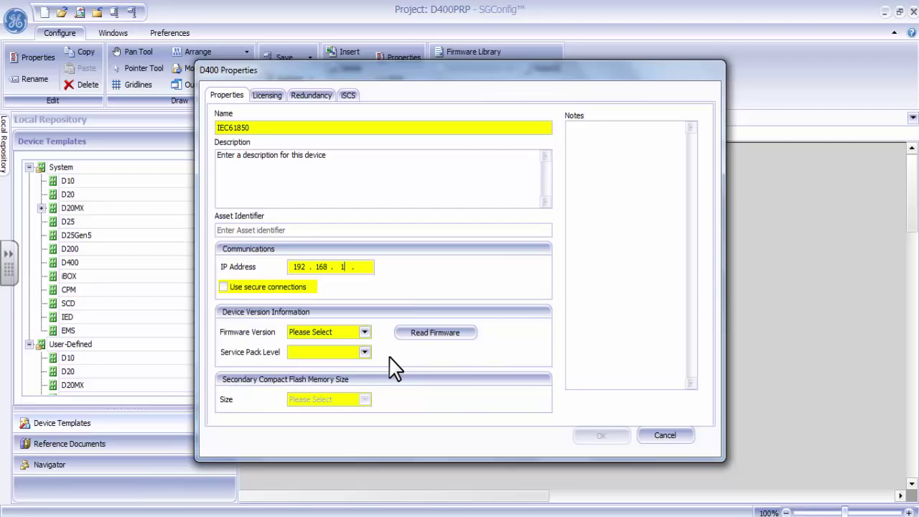
{"action": "type", "text": "68 . 23"}
{"action": "left_click", "coordinate": [434, 334]}
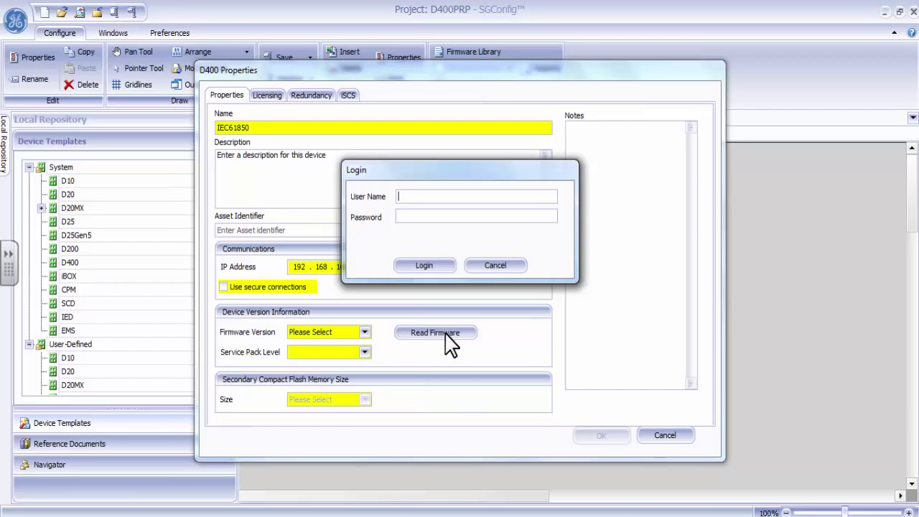
Log in with the D400 credentials to read firmware 5.10 SP1, and pick 1 GB flash size
{"action": "type", "text": "supervisor"}
{"action": "key", "text": "Tab"}
{"action": "type", "text": "*********"}
{"action": "left_click", "coordinate": [424, 266]}
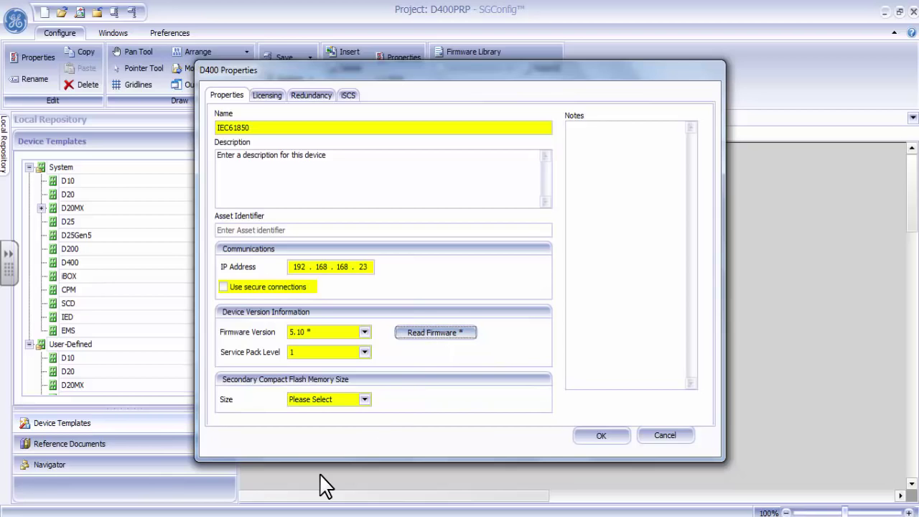
{"action": "left_click", "coordinate": [356, 406]}
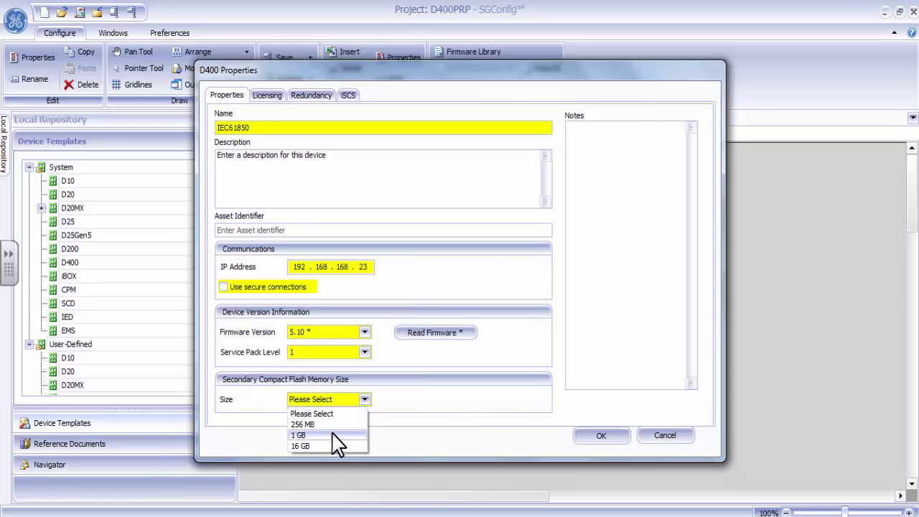
{"action": "left_click", "coordinate": [338, 436]}
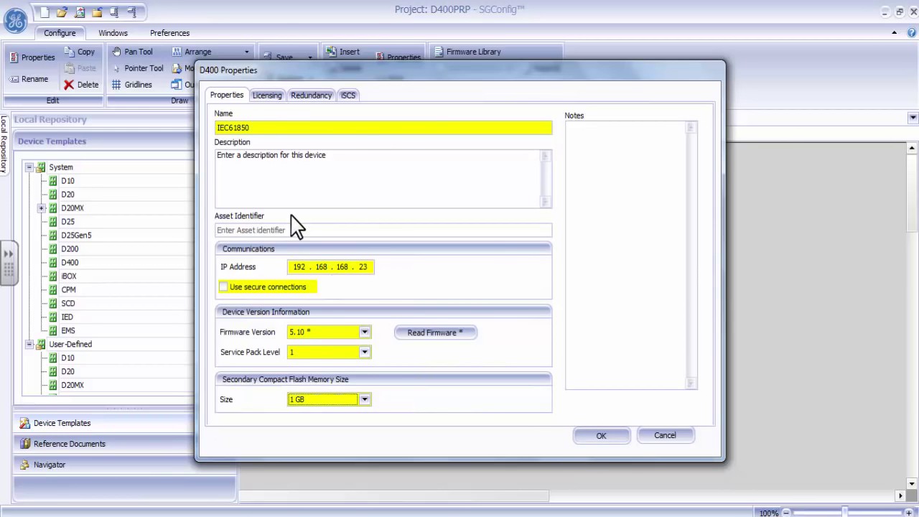
Enable the IEC 61850 client licence and confirm the IEC61850 D400 properties
{"action": "left_click", "coordinate": [267, 96]}
{"action": "left_click", "coordinate": [260, 141]}
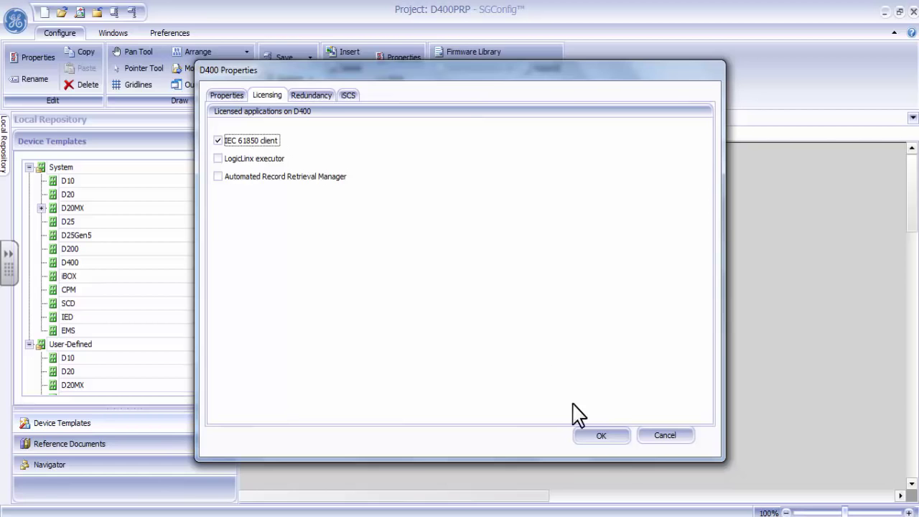
{"action": "left_click", "coordinate": [601, 438]}
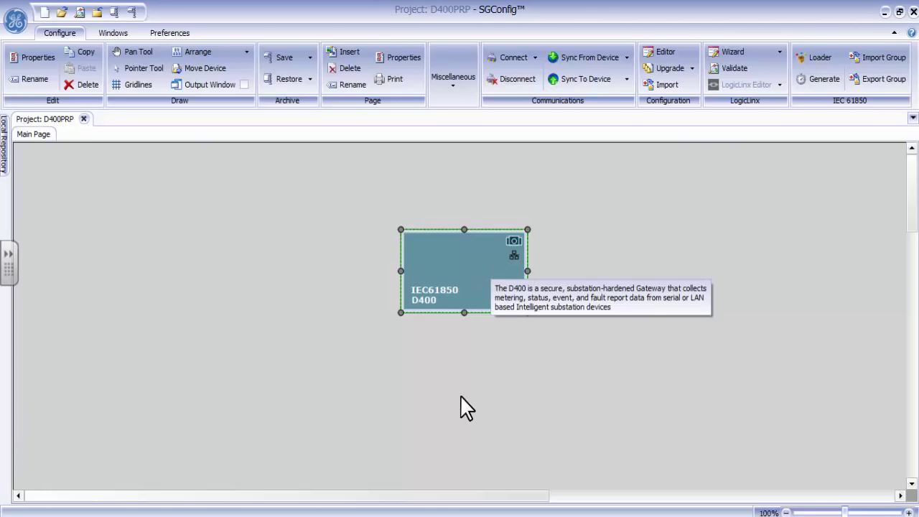
Move the IEC61850 device block up-left and launch IEC 61850 > Loader from its context menu
{"action": "left_click_drag", "start_coordinate": [476, 273], "coordinate": [331, 239]}
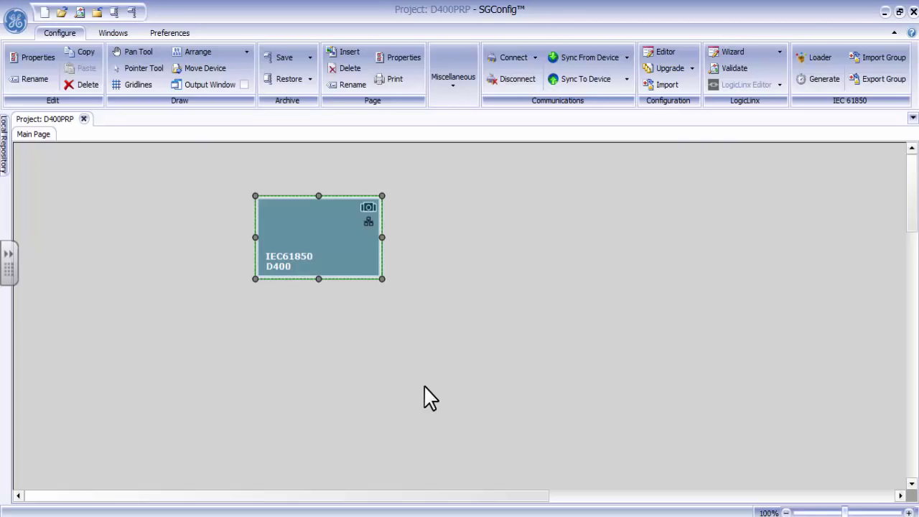
{"action": "right_click", "coordinate": [333, 233]}
{"action": "mouse_move", "coordinate": [380, 276]}
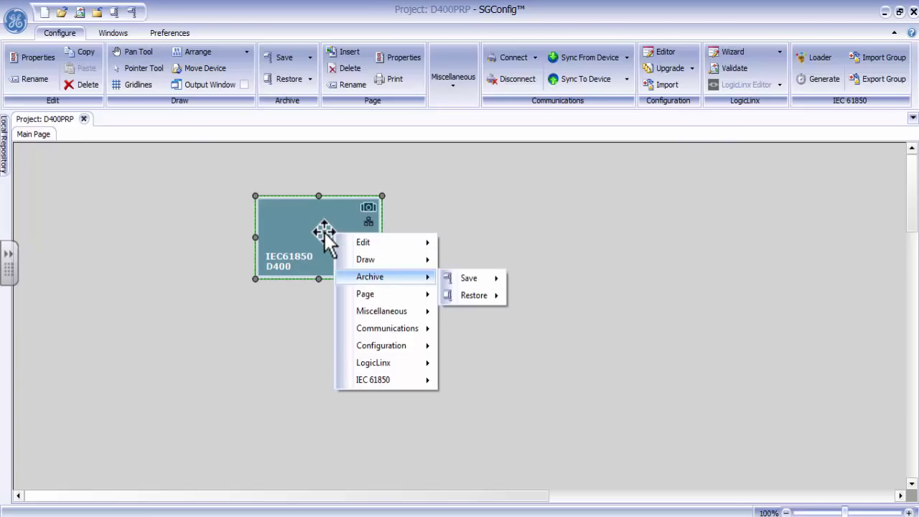
{"action": "right_click", "coordinate": [324, 234]}
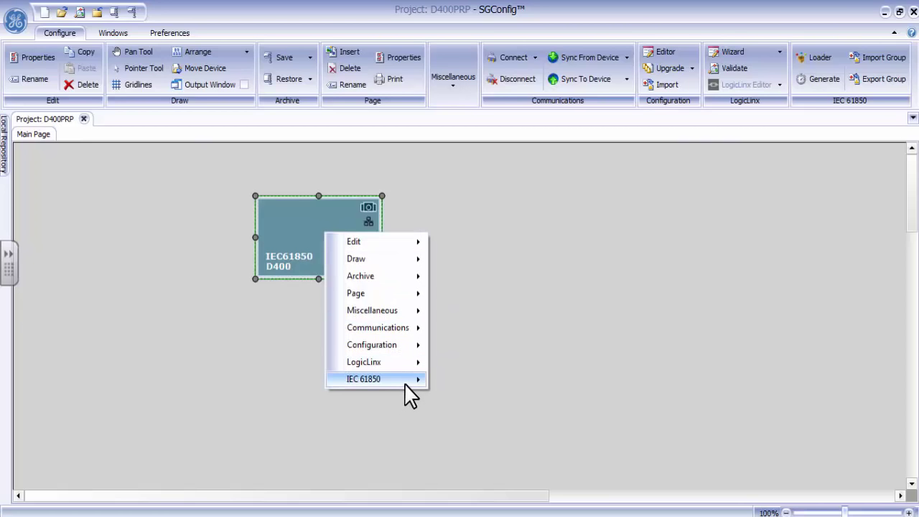
{"action": "mouse_move", "coordinate": [408, 387]}
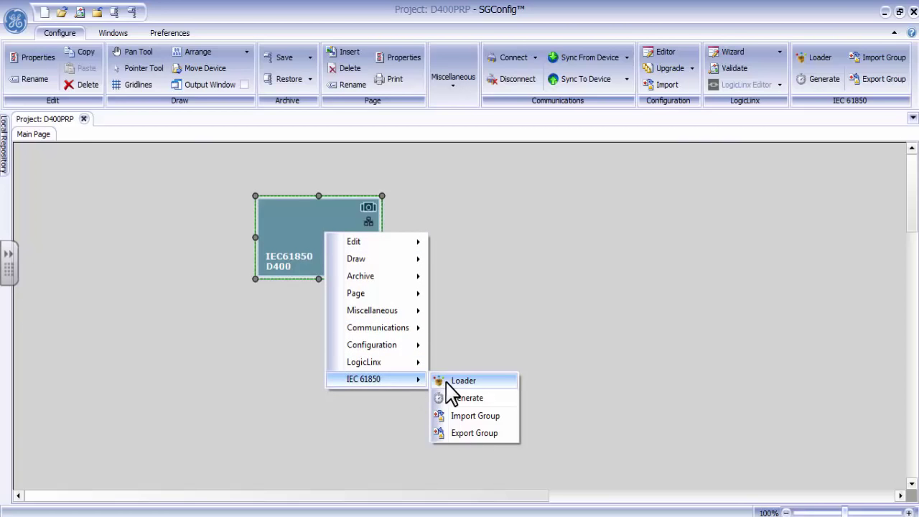
{"action": "left_click", "coordinate": [473, 383]}
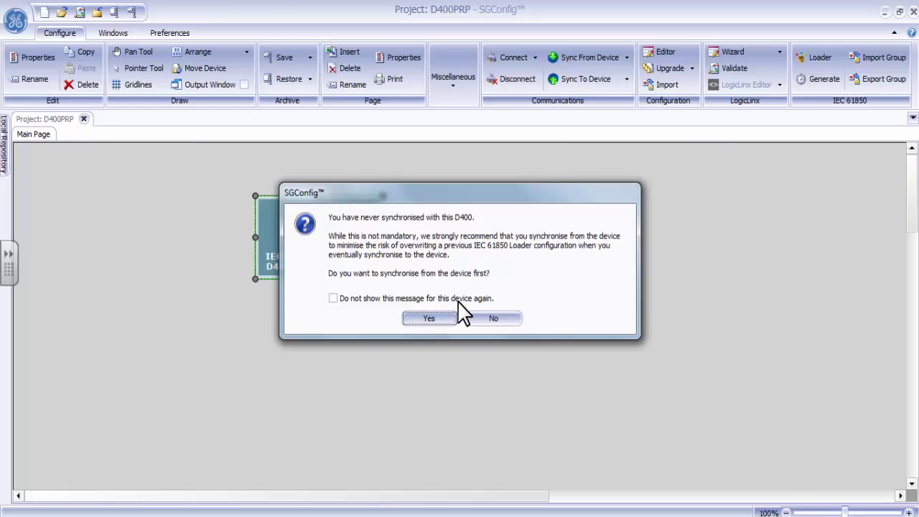
Turn off sync reminders, decline synchronising, and select the D400 client in the dataflow diagram
{"action": "left_click", "coordinate": [394, 300]}
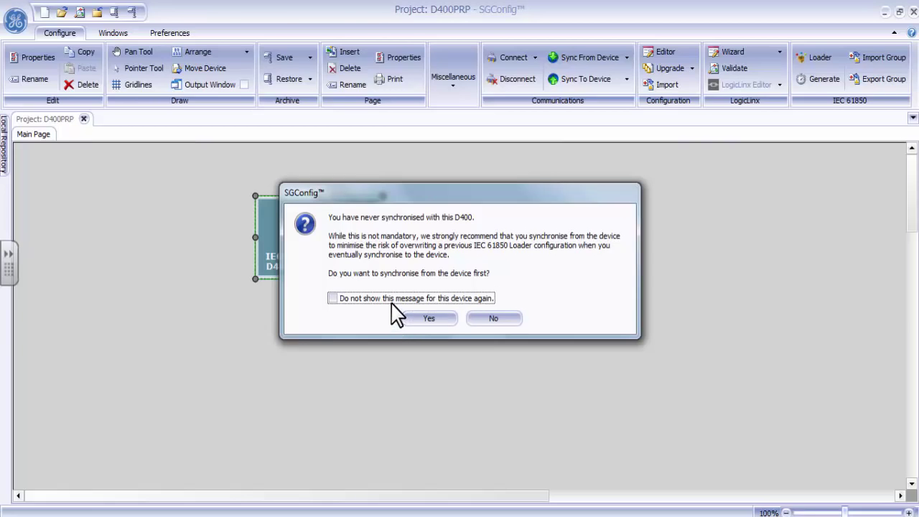
{"action": "left_click", "coordinate": [497, 318]}
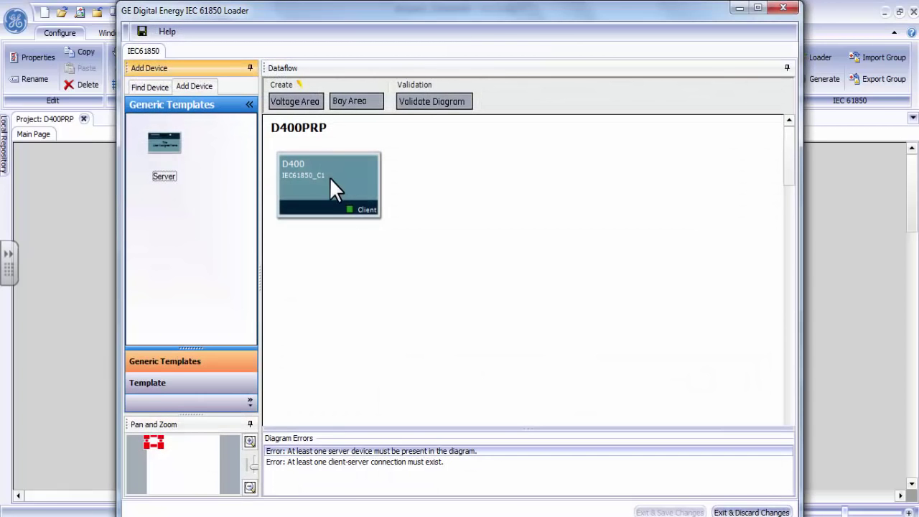
{"action": "left_click", "coordinate": [329, 177]}
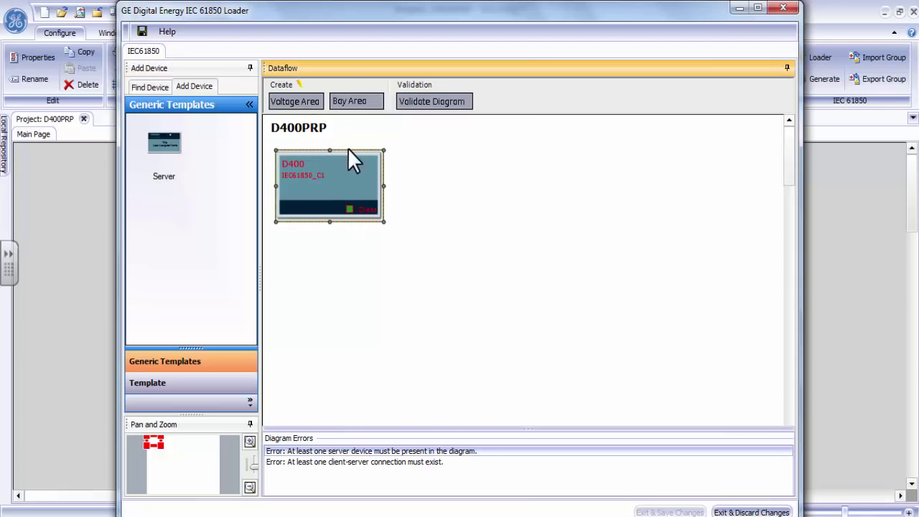
Add a 132kV voltage area named Test and place it right of the D400 client
{"action": "left_click", "coordinate": [303, 100]}
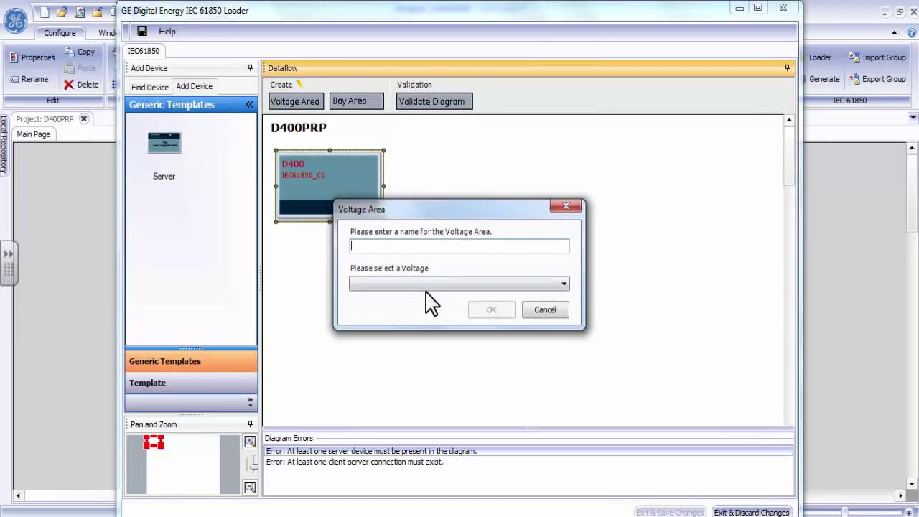
{"action": "left_click", "coordinate": [429, 285]}
{"action": "left_click", "coordinate": [406, 315]}
{"action": "left_click", "coordinate": [415, 247]}
{"action": "type", "text": "Test"}
{"action": "left_click", "coordinate": [492, 310]}
{"action": "left_click_drag", "start_coordinate": [492, 328], "coordinate": [601, 267]}
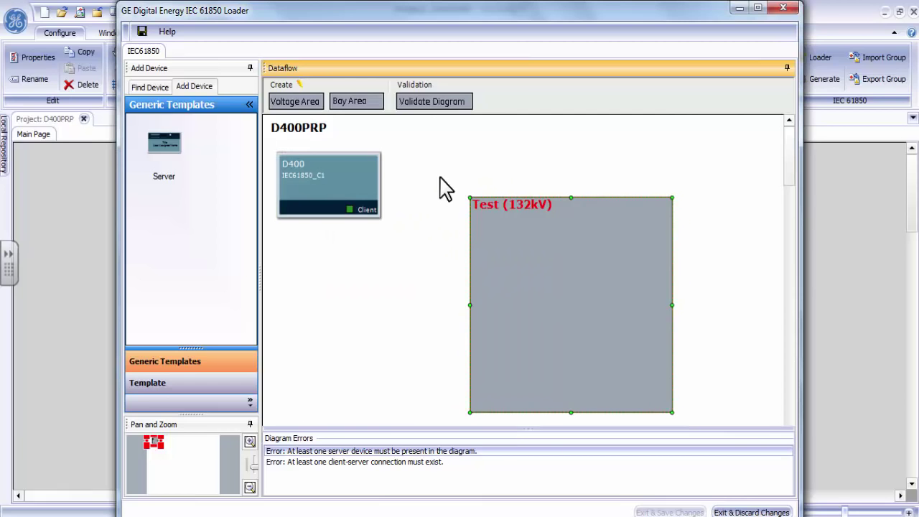
Add a bay area with the default name Bay1 and move it inside Test
{"action": "left_click", "coordinate": [352, 104]}
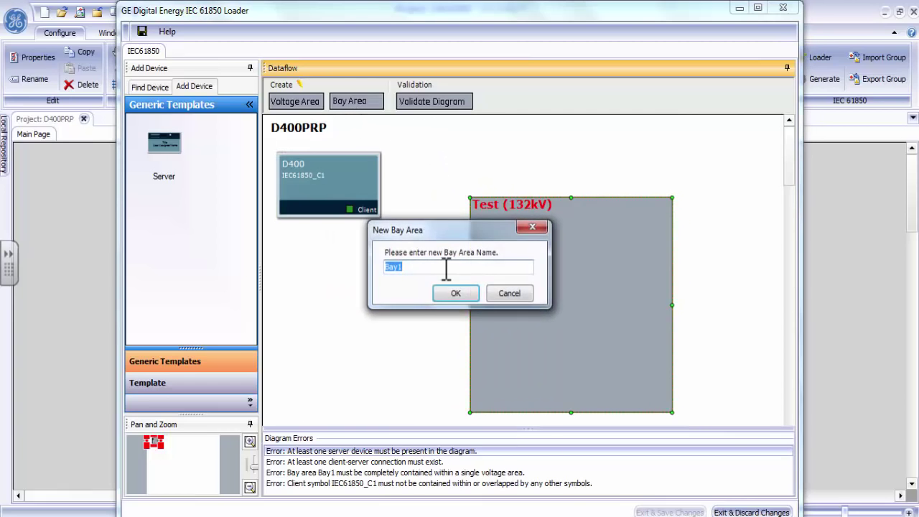
{"action": "left_click", "coordinate": [455, 294]}
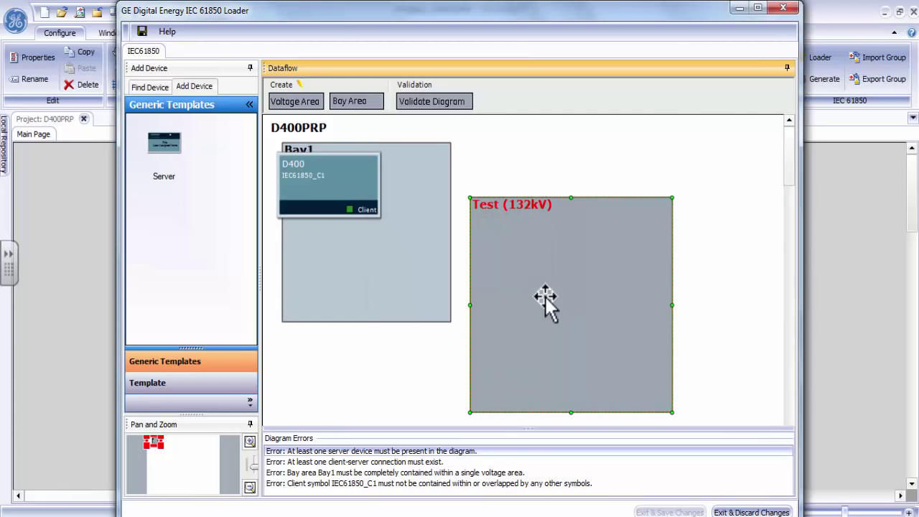
{"action": "left_click_drag", "start_coordinate": [409, 242], "coordinate": [596, 333]}
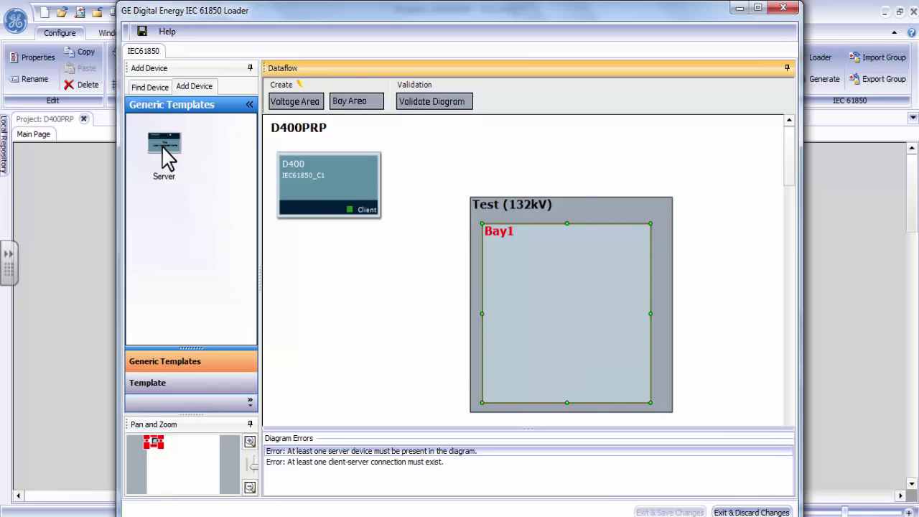
Drop a server into Bay1 using 61850 self description as SCL source, and save the project
{"action": "left_click_drag", "start_coordinate": [164, 153], "coordinate": [563, 321]}
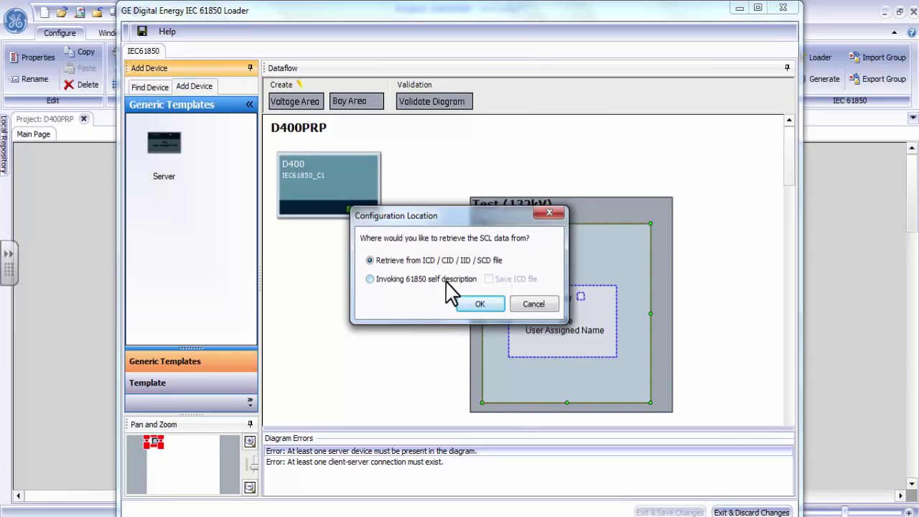
{"action": "left_click", "coordinate": [404, 281]}
{"action": "left_click", "coordinate": [481, 302]}
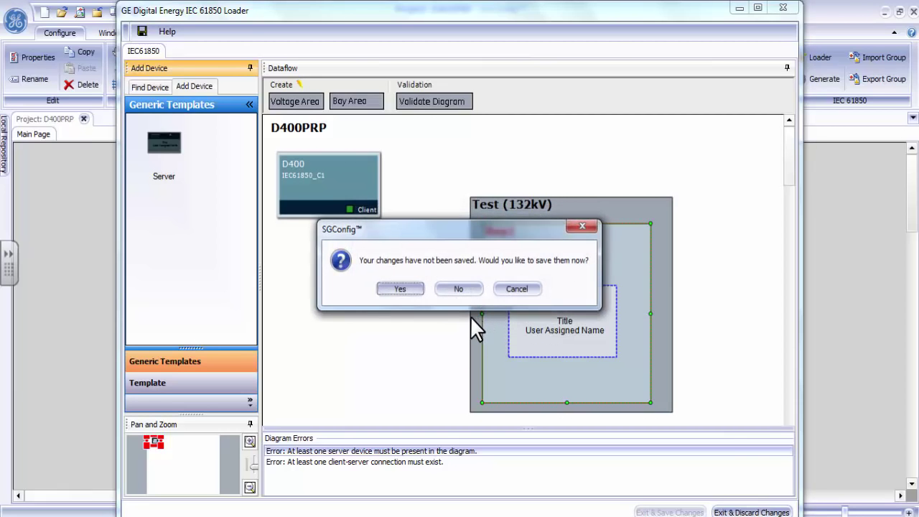
{"action": "left_click_drag", "start_coordinate": [491, 229], "coordinate": [517, 146]}
{"action": "left_click_drag", "start_coordinate": [514, 179], "coordinate": [531, 185]}
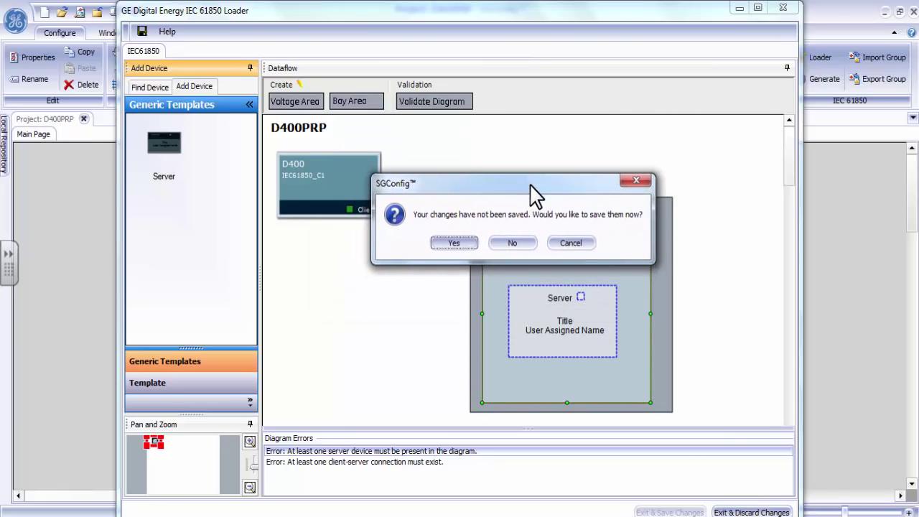
{"action": "left_click", "coordinate": [455, 244]}
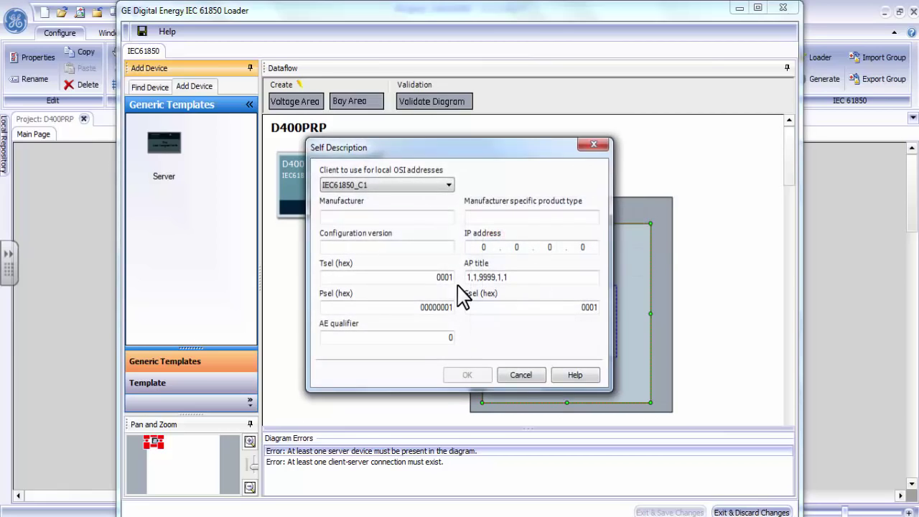
Enter manufacturer GE, product type UR7.1 and IP address 192.168.168.33 for the server
{"action": "left_click", "coordinate": [370, 216]}
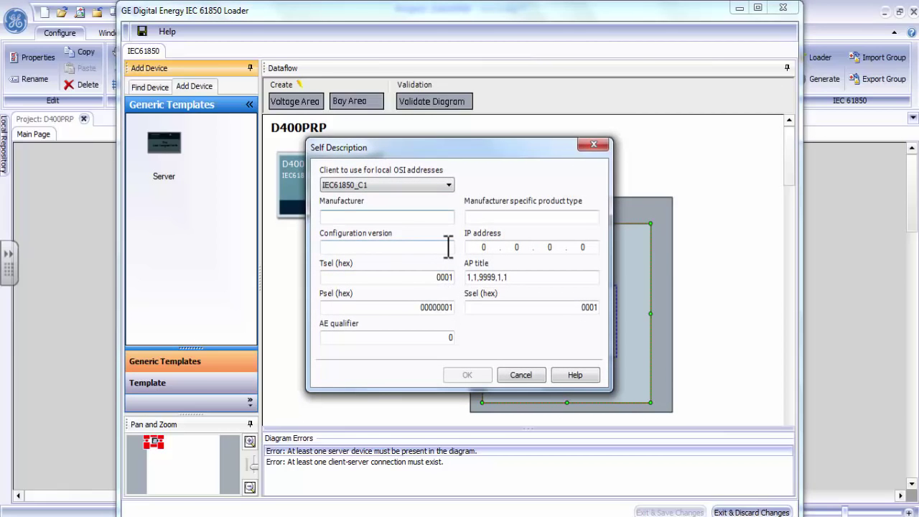
{"action": "type", "text": "GE"}
{"action": "key", "text": "Tab"}
{"action": "type", "text": "UR"}
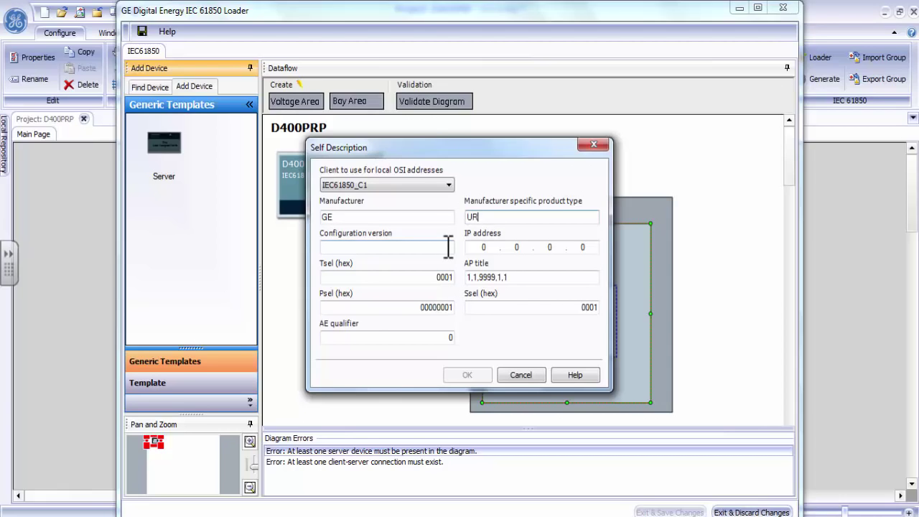
{"action": "type", "text": "7.1"}
{"action": "key", "text": "Tab"}
{"action": "type", "text": "192.168.6"}
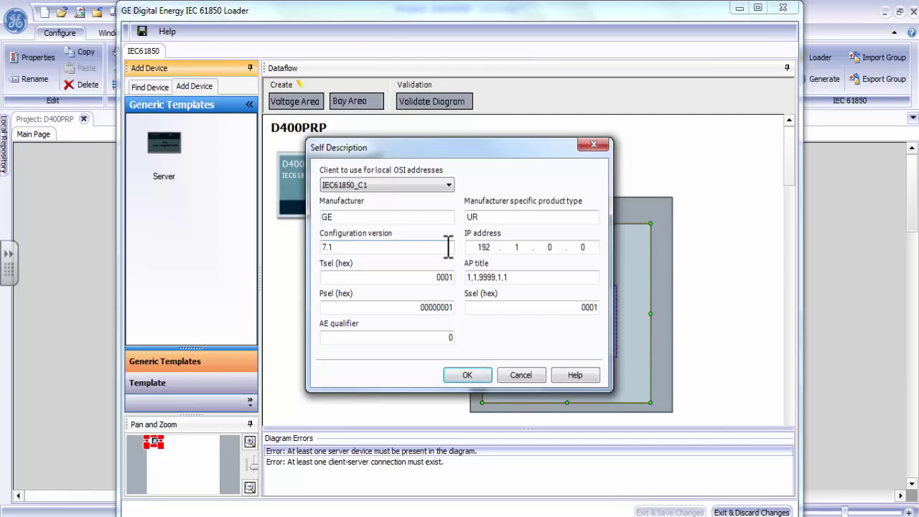
{"action": "type", "text": "8"}
{"action": "key", "text": "BackSpace"}
{"action": "key", "text": "BackSpace"}
{"action": "type", "text": "168 . 33"}
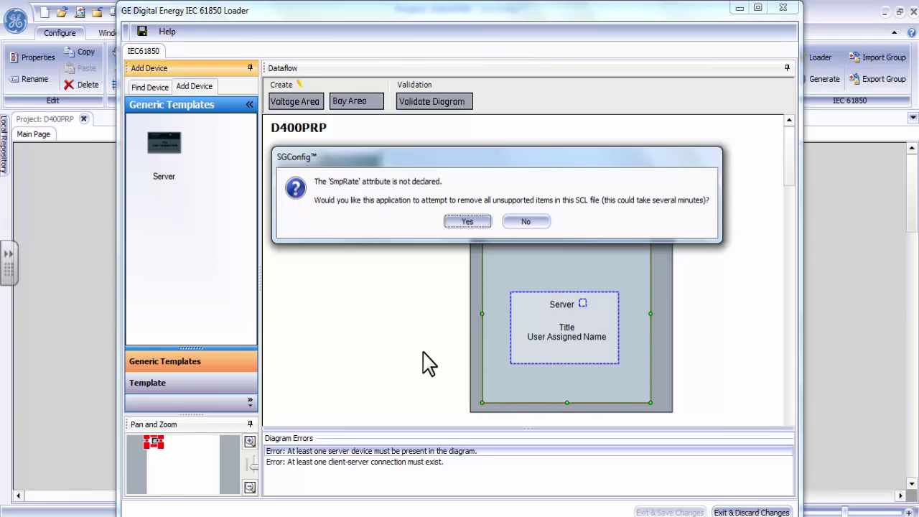
Remove the unsupported SCL items, check the IEDName device name, and open the relay's Server Configuration in EnerVista
{"action": "left_click", "coordinate": [467, 221]}
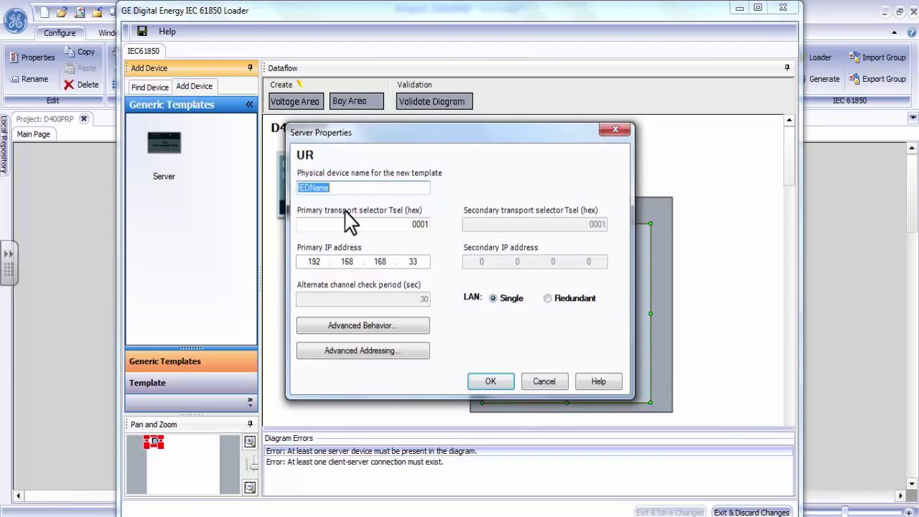
{"action": "left_click", "coordinate": [359, 188]}
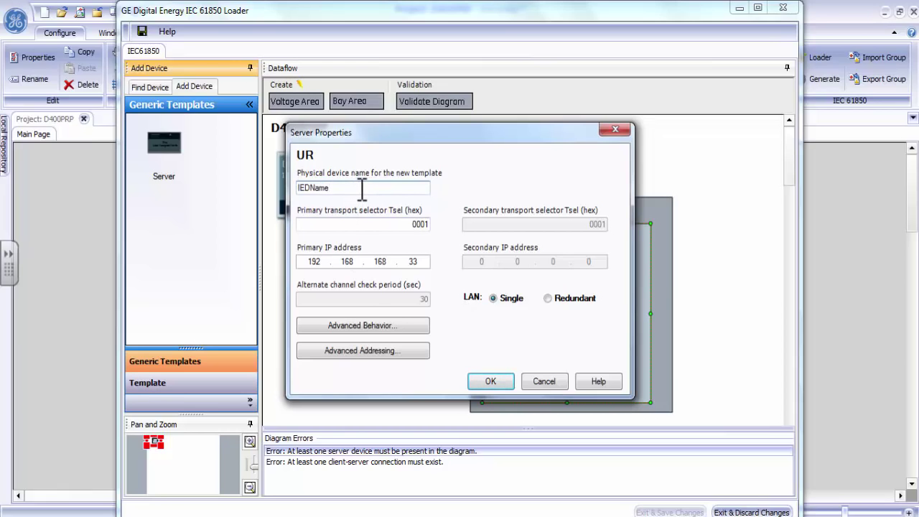
{"action": "double_click", "coordinate": [328, 188]}
{"action": "left_click", "coordinate": [349, 190]}
{"action": "mouse_move", "coordinate": [682, 514]}
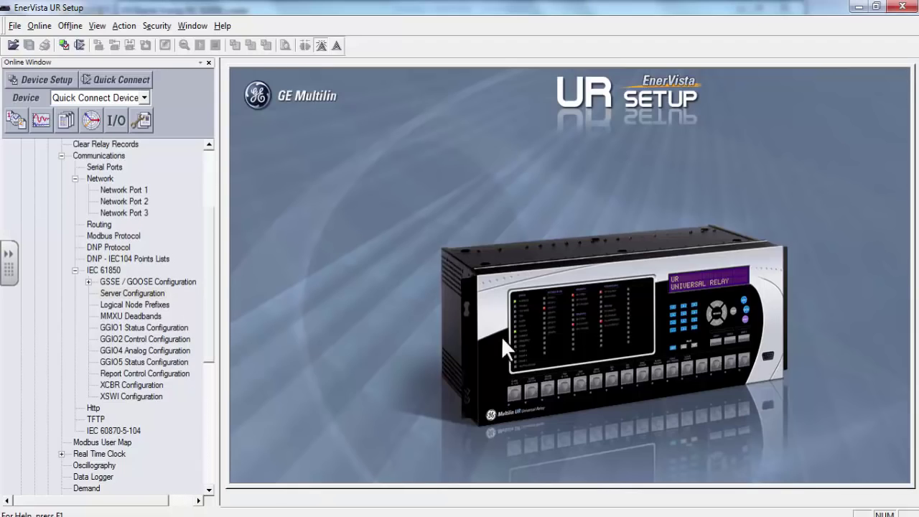
{"action": "double_click", "coordinate": [152, 294]}
Select the IEDName value and confirm the Server Properties to add the UR server to Bay1
{"action": "left_click", "coordinate": [635, 170]}
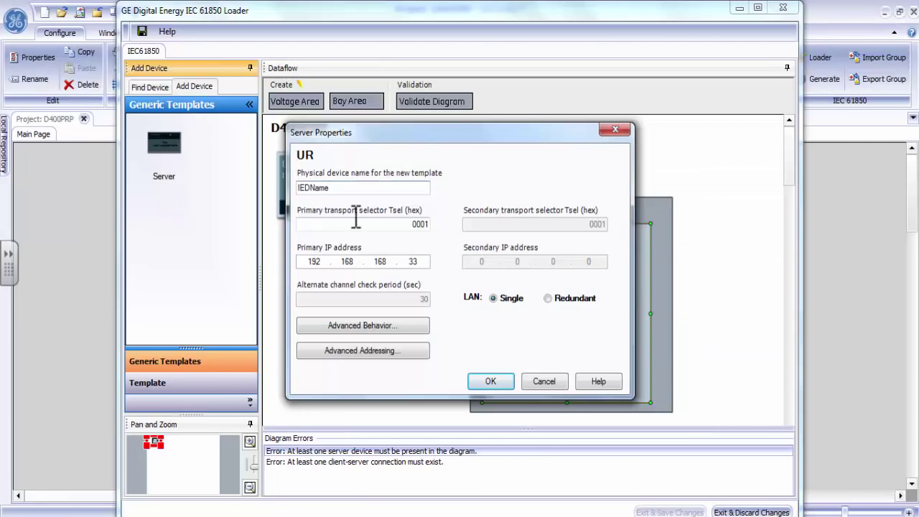
{"action": "left_click", "coordinate": [491, 380]}
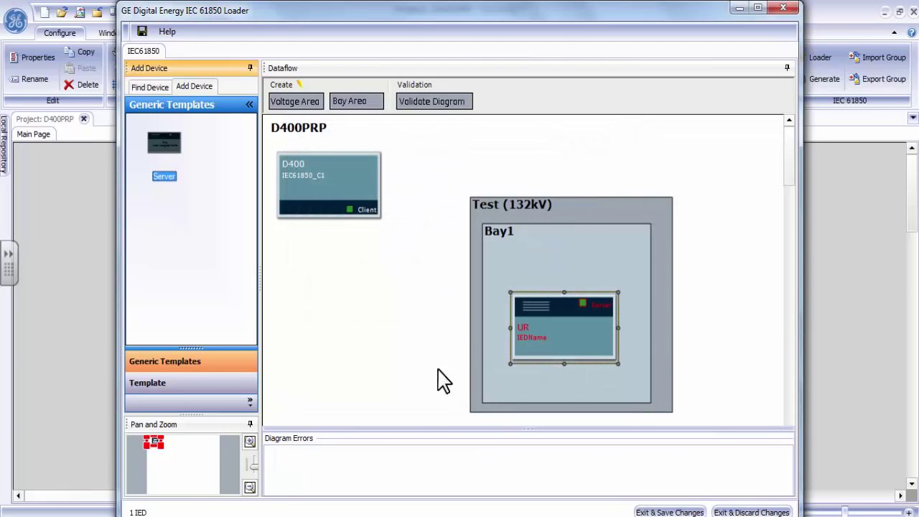
Open the UR server's dataset retrieval configuration and select the ST [LDInst/GGIO1] dataset
{"action": "right_click", "coordinate": [553, 330]}
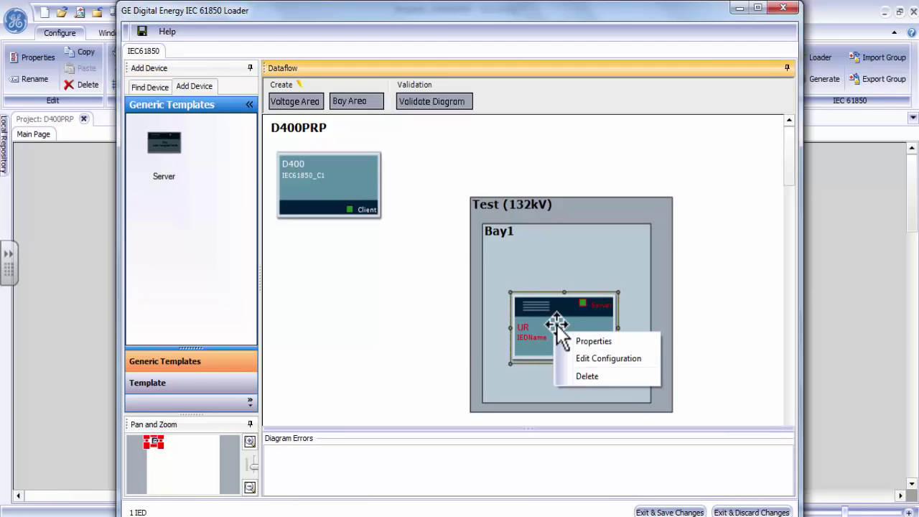
{"action": "left_click", "coordinate": [609, 358]}
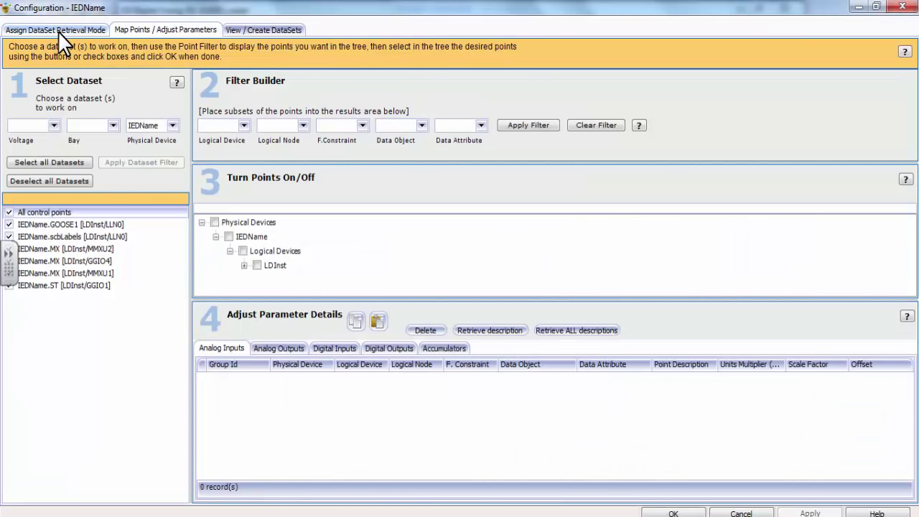
{"action": "left_click", "coordinate": [58, 31]}
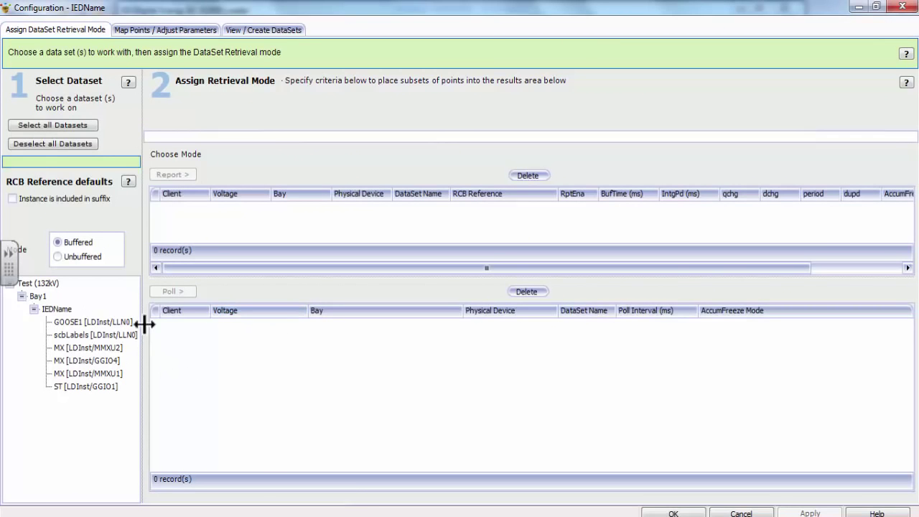
{"action": "left_click_drag", "start_coordinate": [142, 327], "coordinate": [196, 316]}
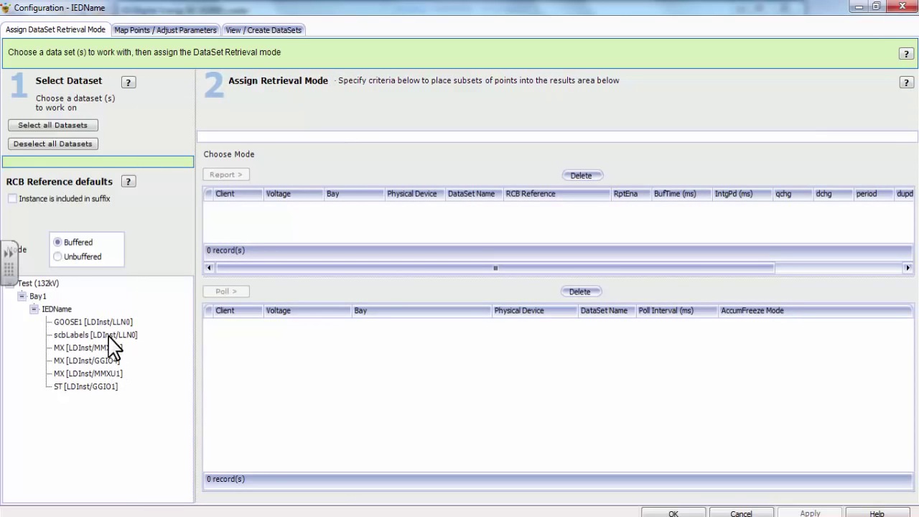
{"action": "left_click", "coordinate": [108, 386]}
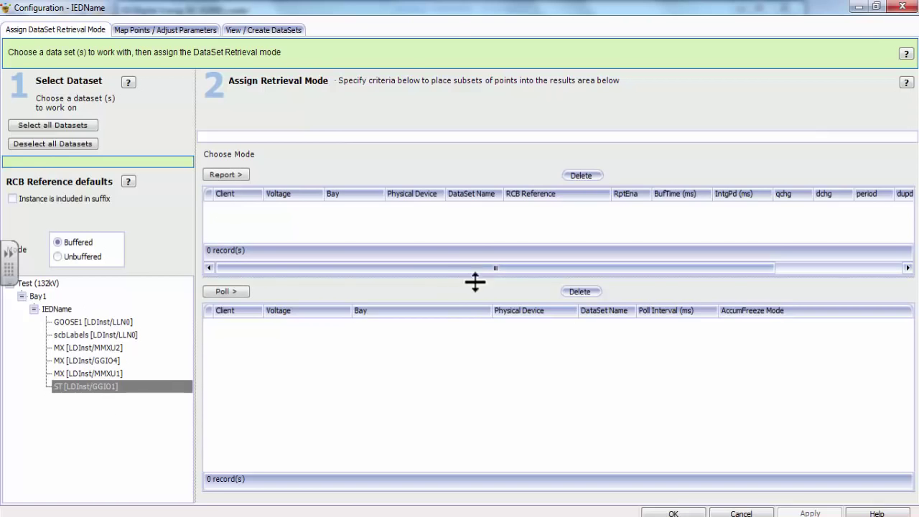
{"action": "left_click_drag", "start_coordinate": [474, 277], "coordinate": [474, 309]}
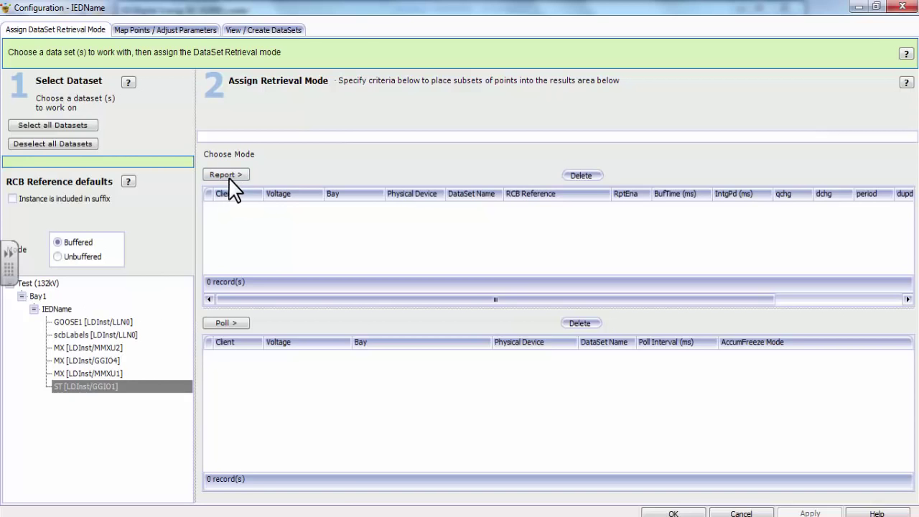
Add a Report record for the ST dataset with RCB reference LDInst/GGIO1.brcbST01
{"action": "left_click", "coordinate": [228, 176]}
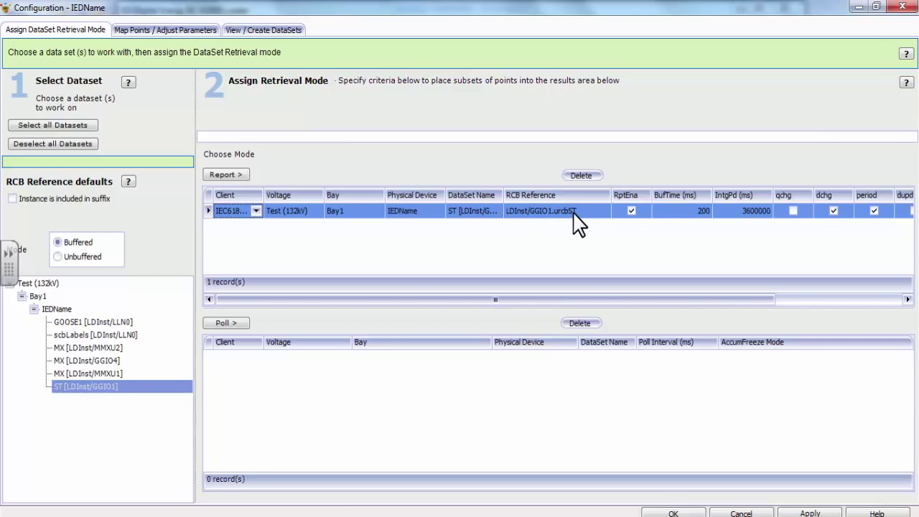
{"action": "left_click", "coordinate": [602, 212]}
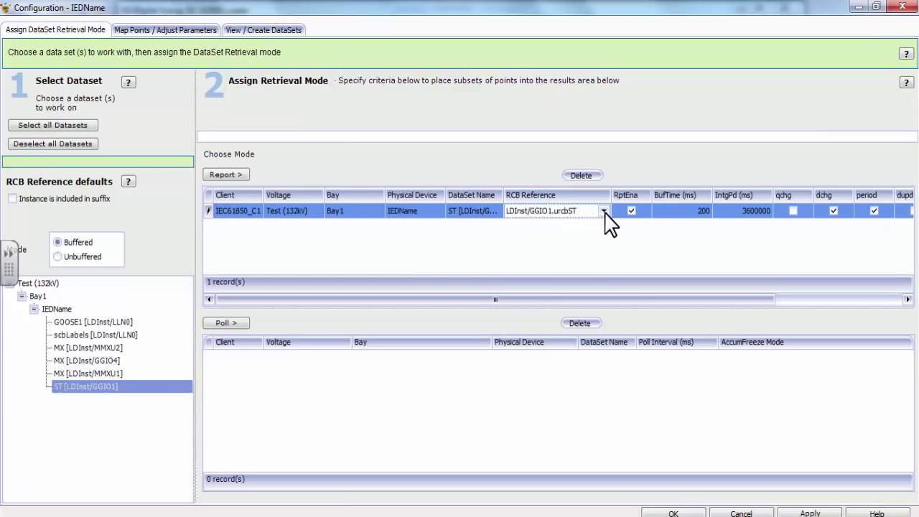
{"action": "left_click", "coordinate": [603, 211]}
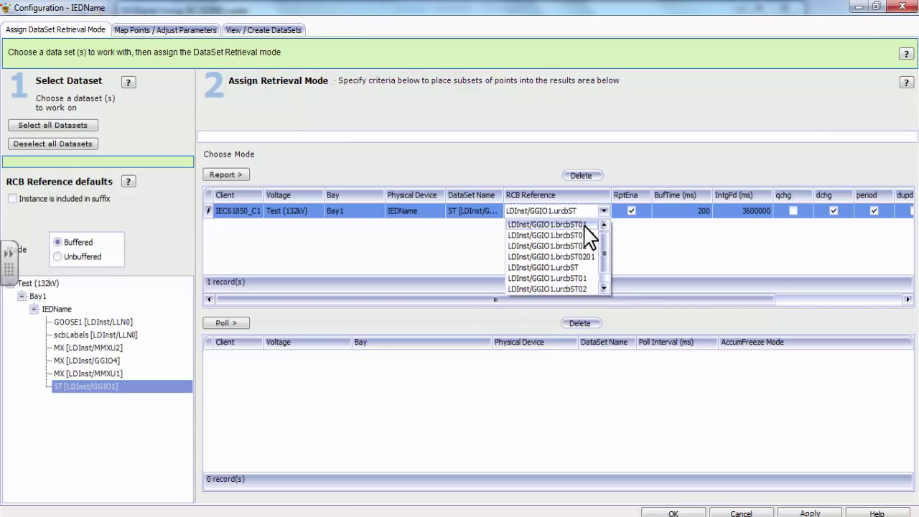
{"action": "left_click", "coordinate": [585, 225]}
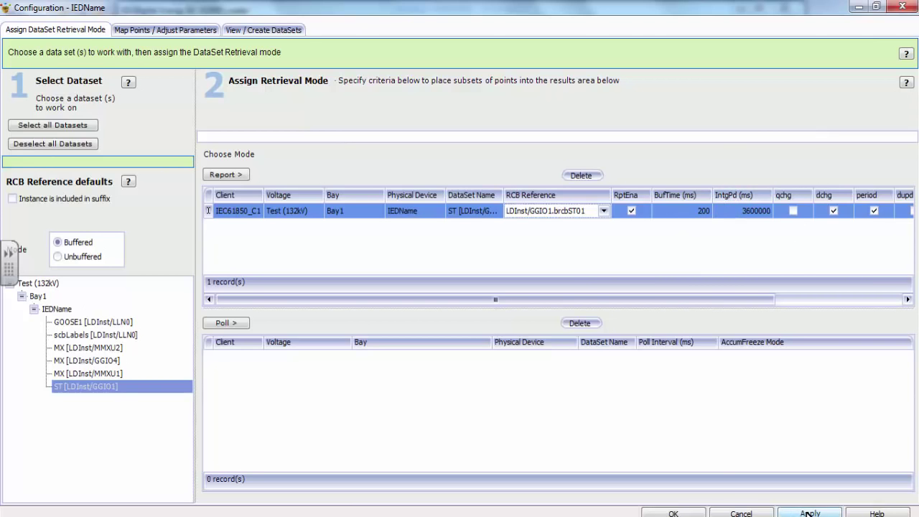
On Map Points / Adjust Parameters, expand LDInst > Logical Nodes in the point tree
{"action": "left_click", "coordinate": [165, 32]}
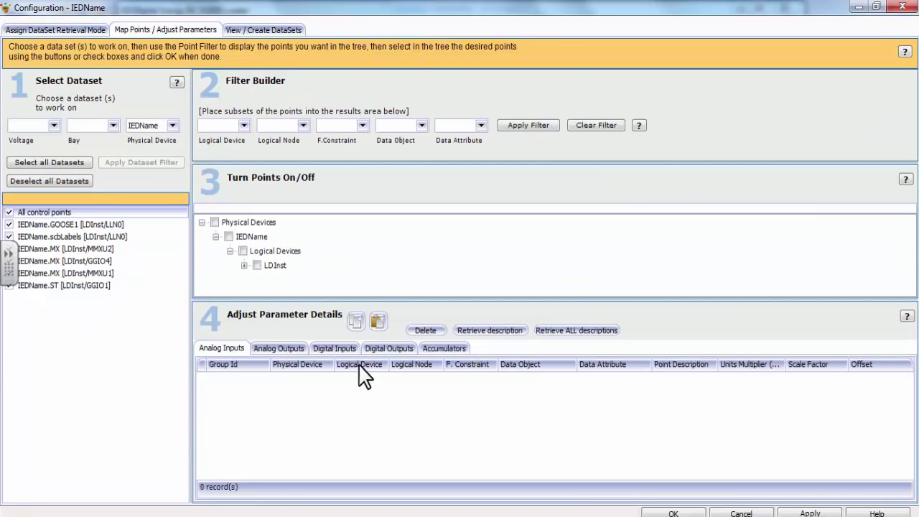
{"action": "left_click_drag", "start_coordinate": [591, 299], "coordinate": [390, 393]}
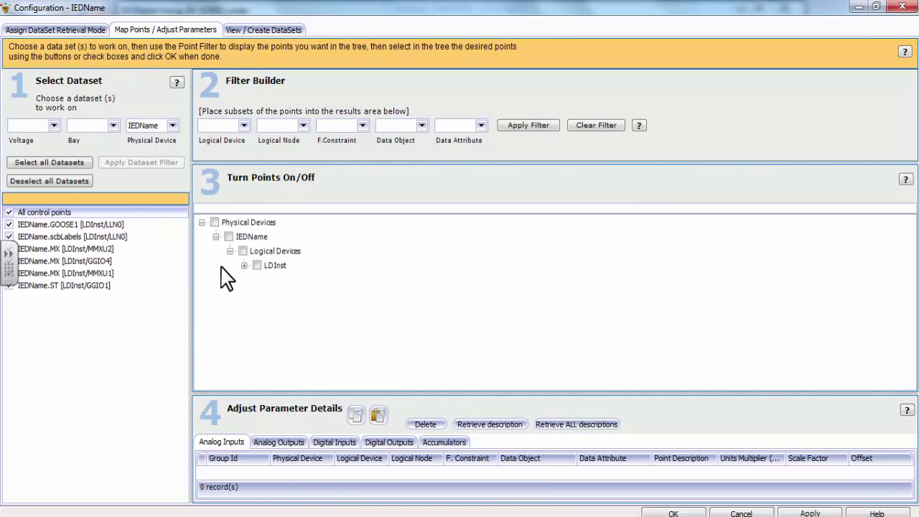
{"action": "left_click", "coordinate": [244, 265]}
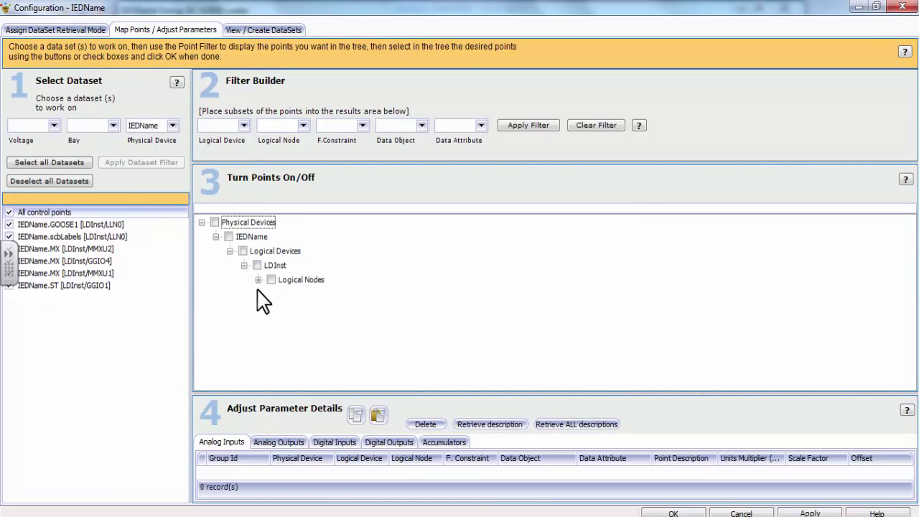
{"action": "left_click", "coordinate": [259, 280]}
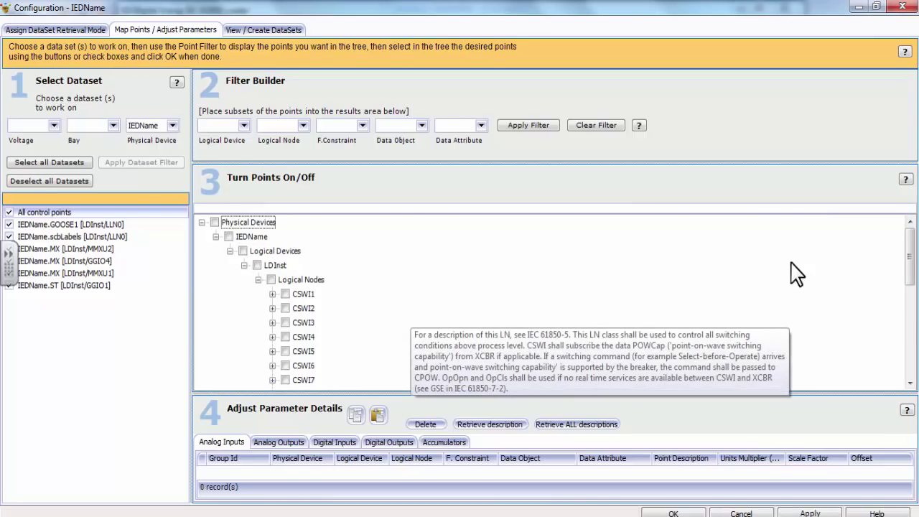
{"action": "scroll", "coordinate": [349, 302], "scroll_direction": "down", "scroll_amount": 6}
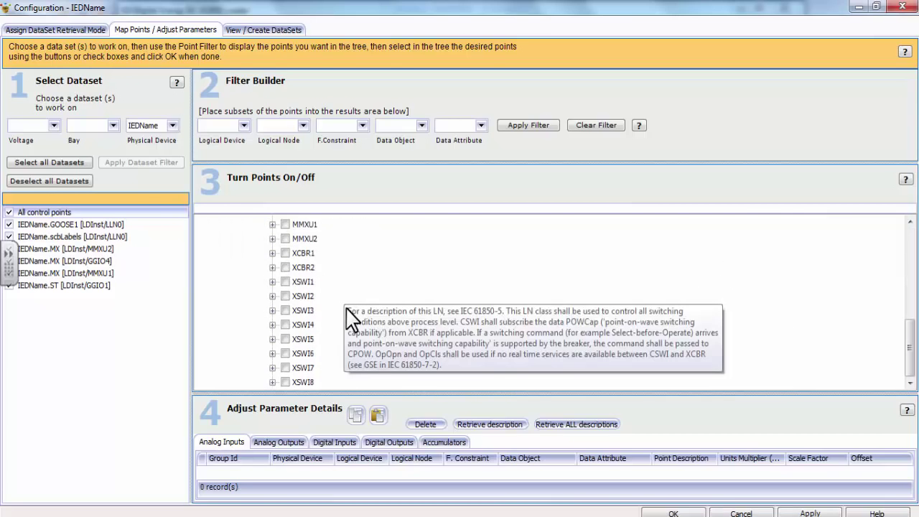
{"action": "scroll", "coordinate": [400, 322], "scroll_direction": "up", "scroll_amount": 6}
{"action": "scroll", "coordinate": [400, 323], "scroll_direction": "down", "scroll_amount": 6}
{"action": "scroll", "coordinate": [376, 291], "scroll_direction": "up", "scroll_amount": 6}
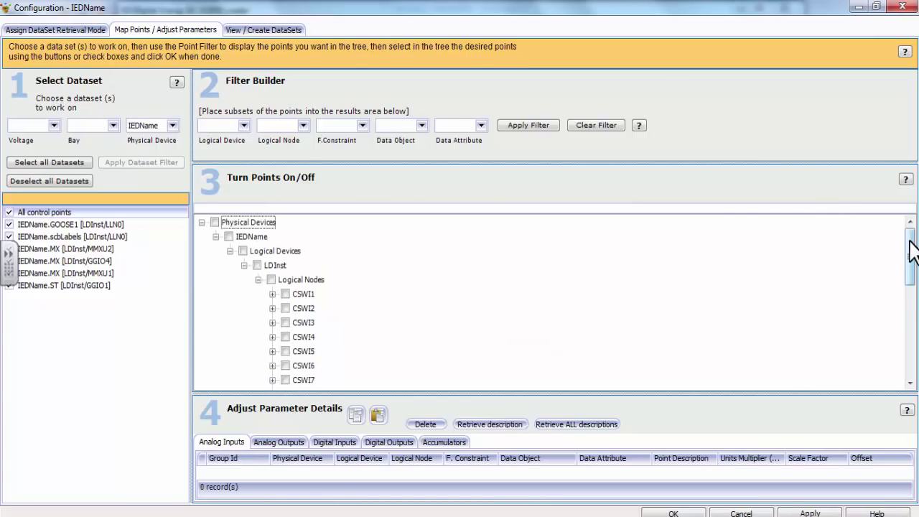
{"action": "scroll", "coordinate": [910, 253], "scroll_direction": "down", "scroll_amount": 2}
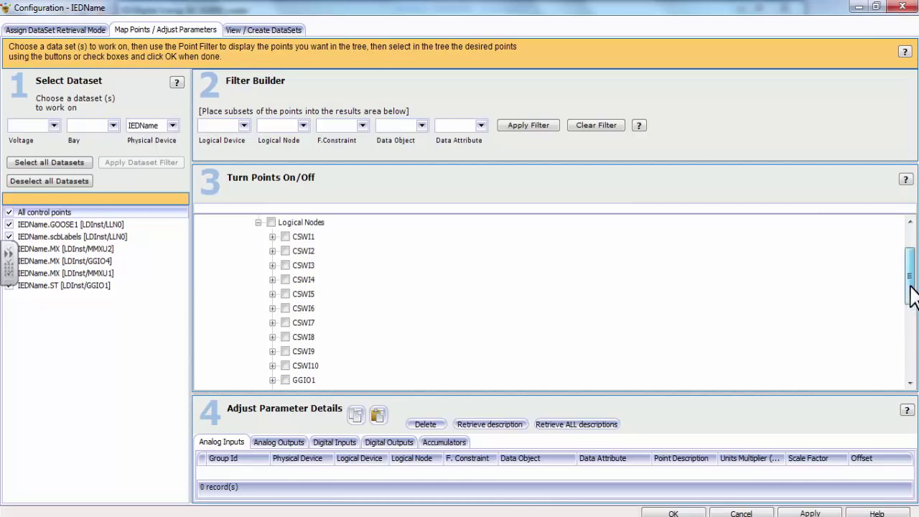
{"action": "scroll", "coordinate": [910, 281], "scroll_direction": "down", "scroll_amount": 2}
Check GGIO1 to map all its points, review analog and digital inputs Ind1–Ind8, and apply
{"action": "left_click", "coordinate": [286, 300]}
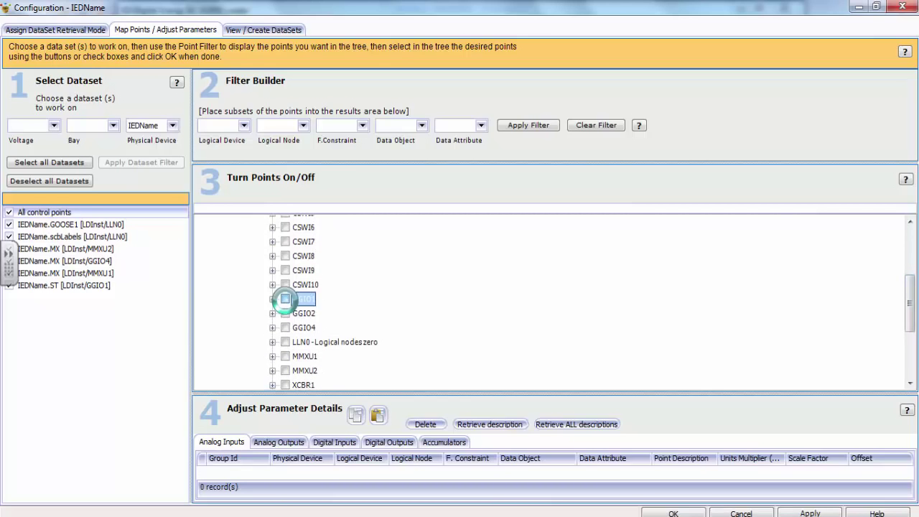
{"action": "left_click", "coordinate": [423, 285]}
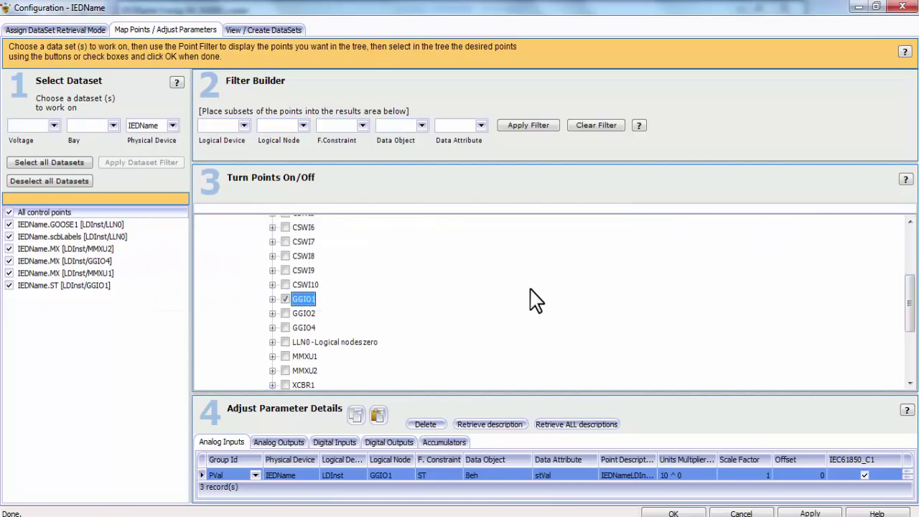
{"action": "left_click_drag", "start_coordinate": [595, 394], "coordinate": [587, 286]}
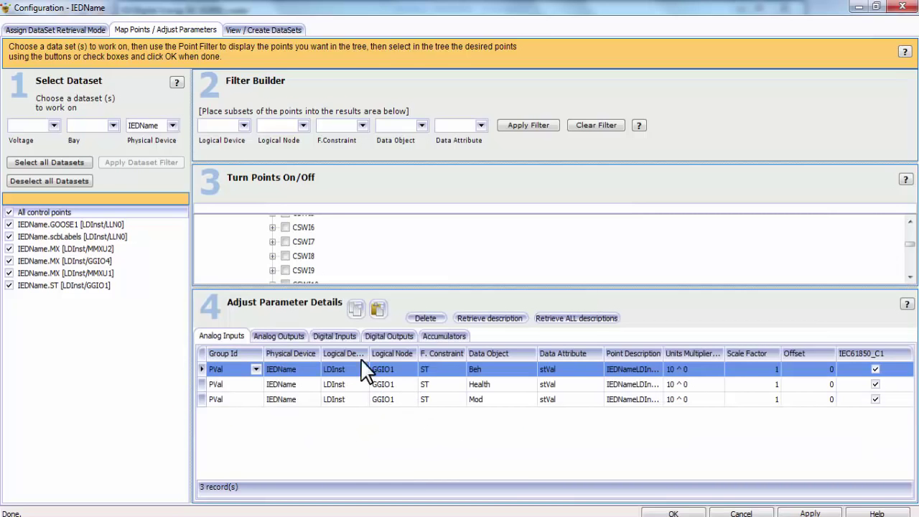
{"action": "left_click", "coordinate": [336, 336]}
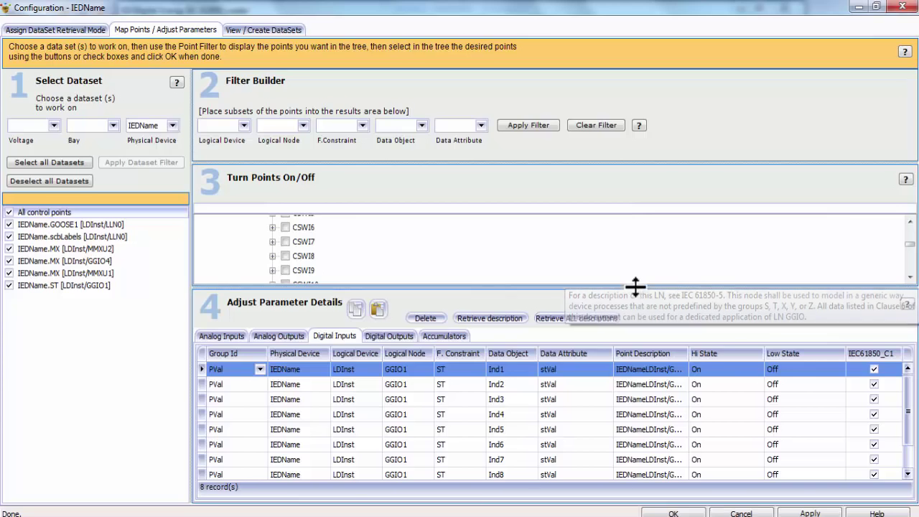
{"action": "left_click", "coordinate": [226, 334]}
{"action": "left_click", "coordinate": [334, 336]}
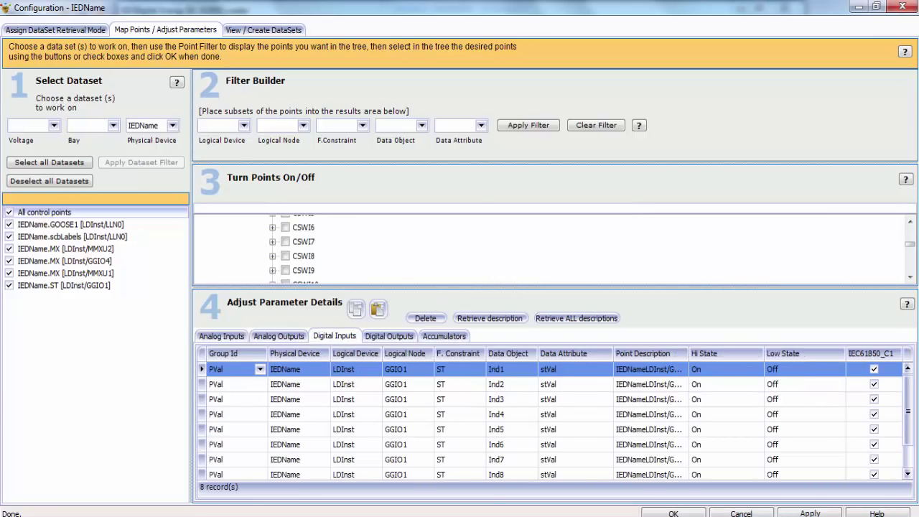
{"action": "left_click", "coordinate": [812, 514]}
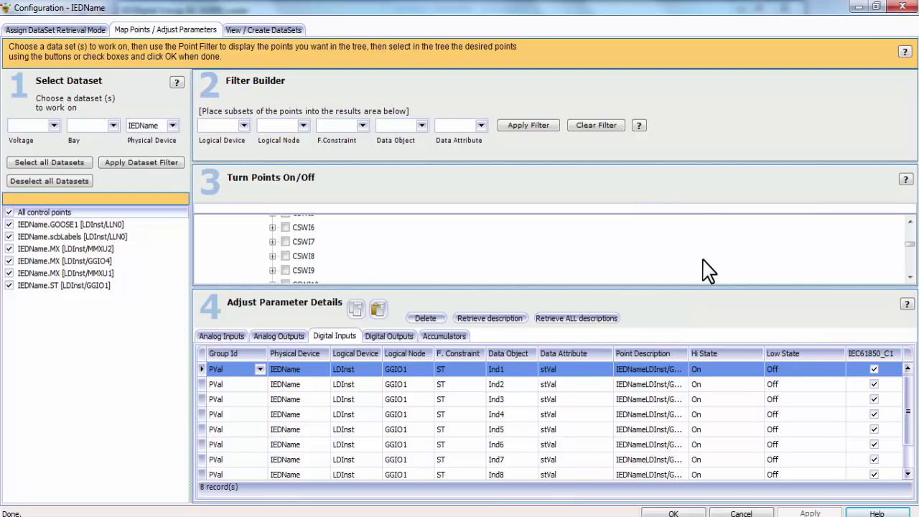
Save and exit the IEC 61850 Loader, then run IEC 61850 > Generate on the D400
{"action": "left_click", "coordinate": [673, 513]}
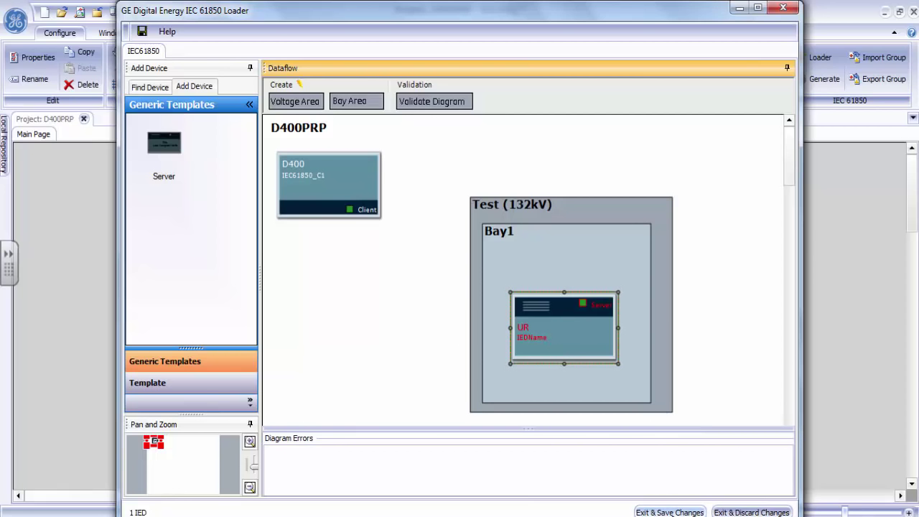
{"action": "left_click", "coordinate": [669, 512]}
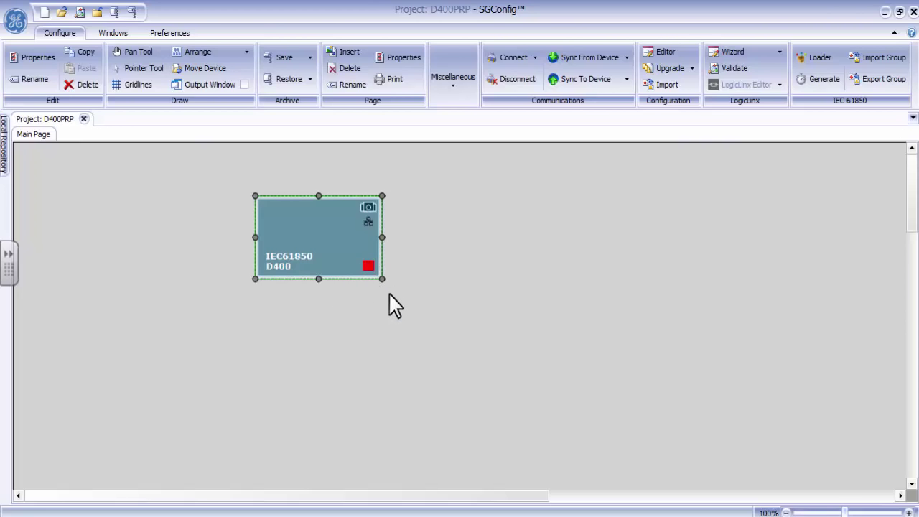
{"action": "right_click", "coordinate": [336, 233]}
{"action": "mouse_move", "coordinate": [409, 378]}
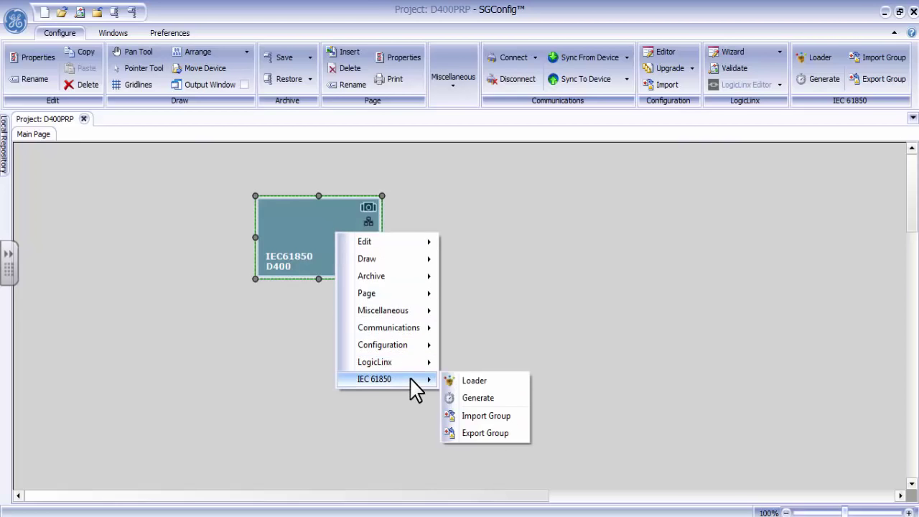
{"action": "left_click", "coordinate": [488, 398]}
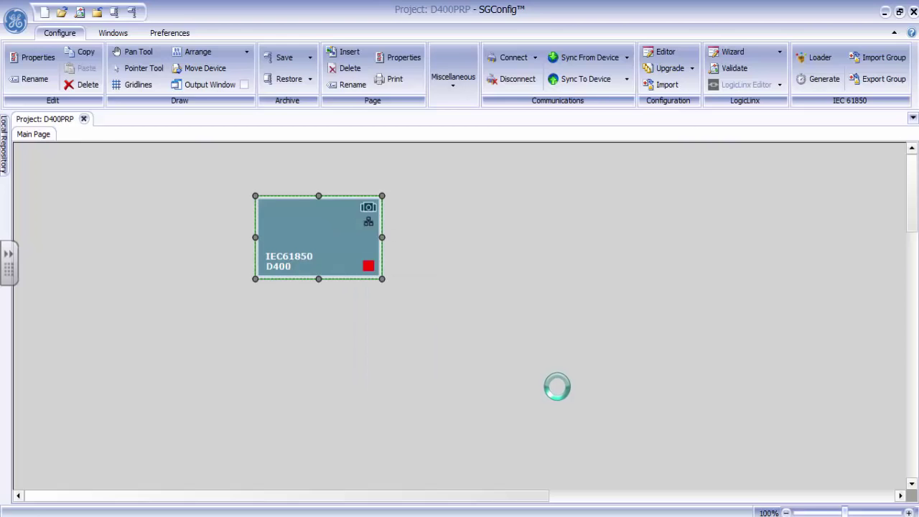
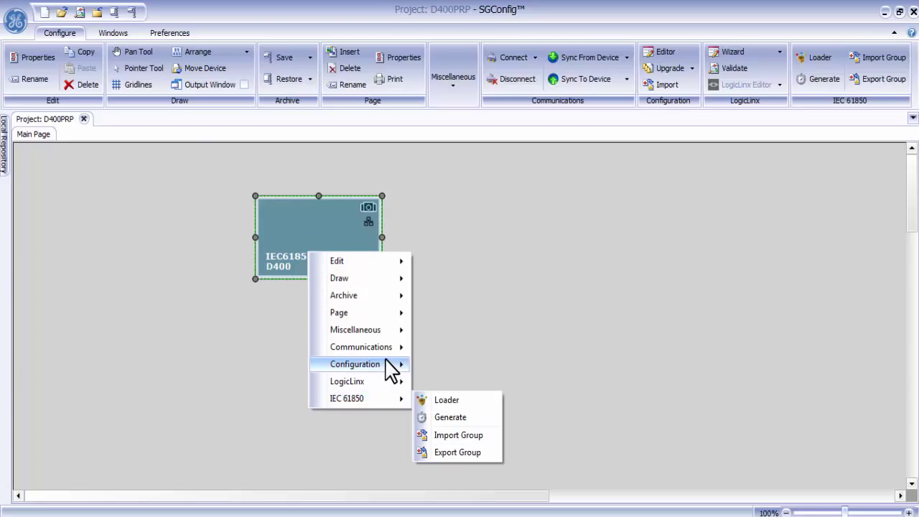
Run Sync To Device on the D400, decline syncing from the device first, and log in with the device credentials
{"action": "mouse_move", "coordinate": [390, 349]}
{"action": "mouse_move", "coordinate": [488, 406]}
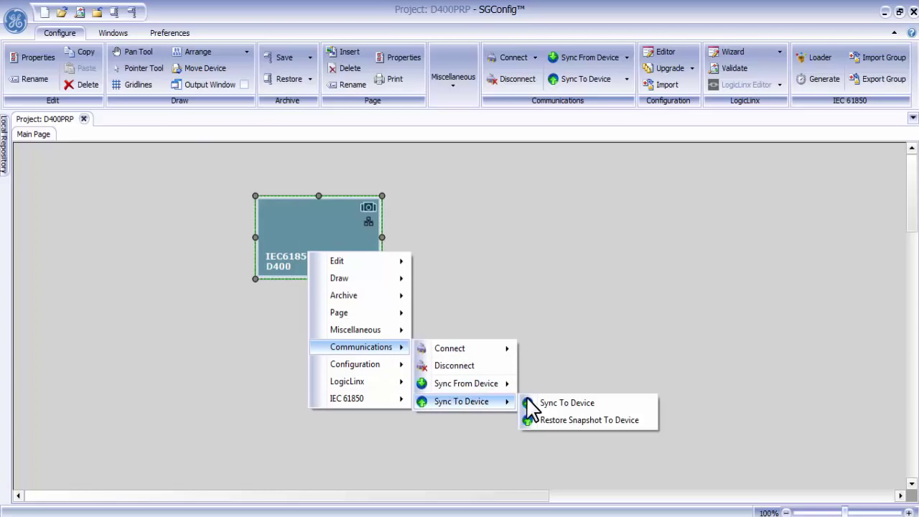
{"action": "left_click", "coordinate": [547, 403]}
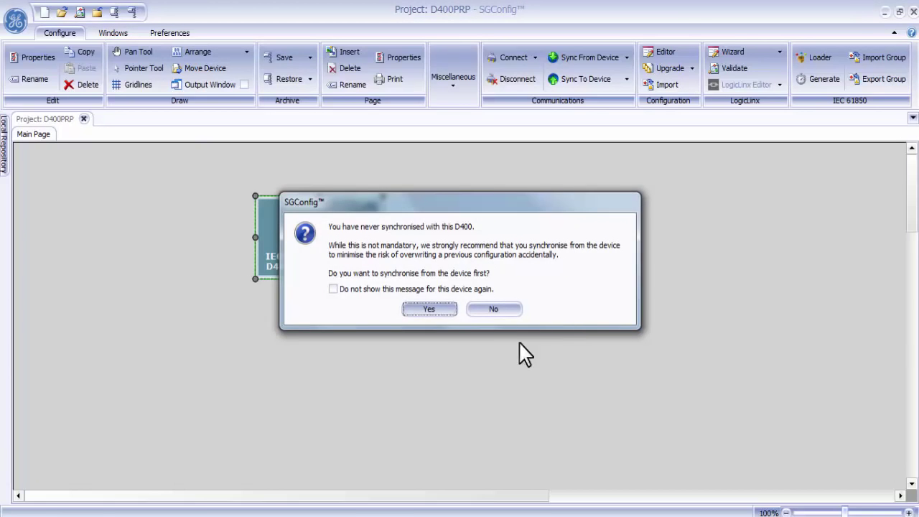
{"action": "left_click", "coordinate": [495, 312]}
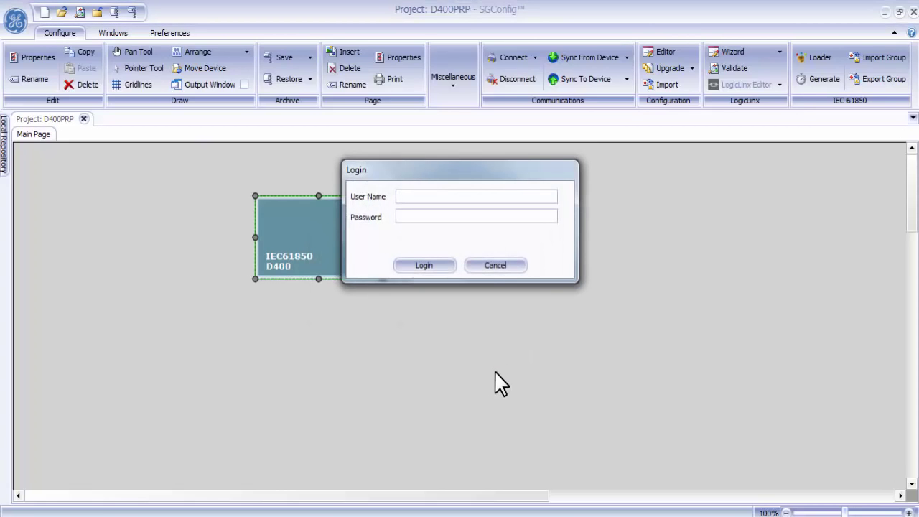
{"action": "type", "text": "supervisor*********"}
{"action": "left_click", "coordinate": [425, 266]}
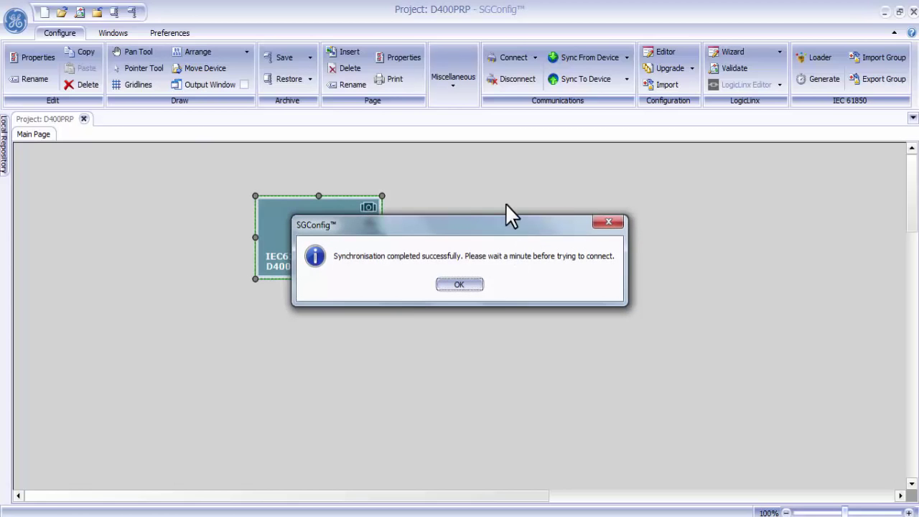
{"action": "left_click_drag", "start_coordinate": [525, 227], "coordinate": [635, 307]}
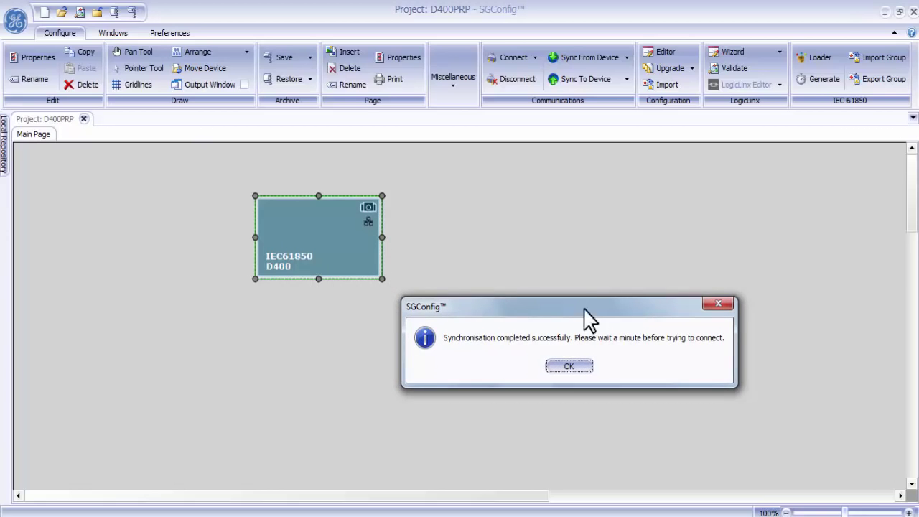
Dismiss the 'Synchronisation completed successfully' message with OK
{"action": "left_click", "coordinate": [573, 368]}
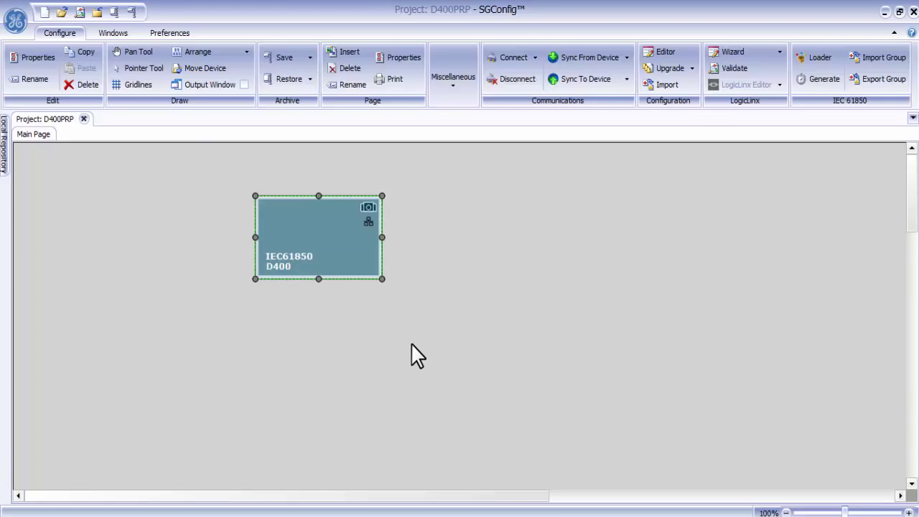
Connect online to the D400 at 192.168.168.23 and log in with the device username and password
{"action": "right_click", "coordinate": [322, 244]}
{"action": "mouse_move", "coordinate": [404, 340]}
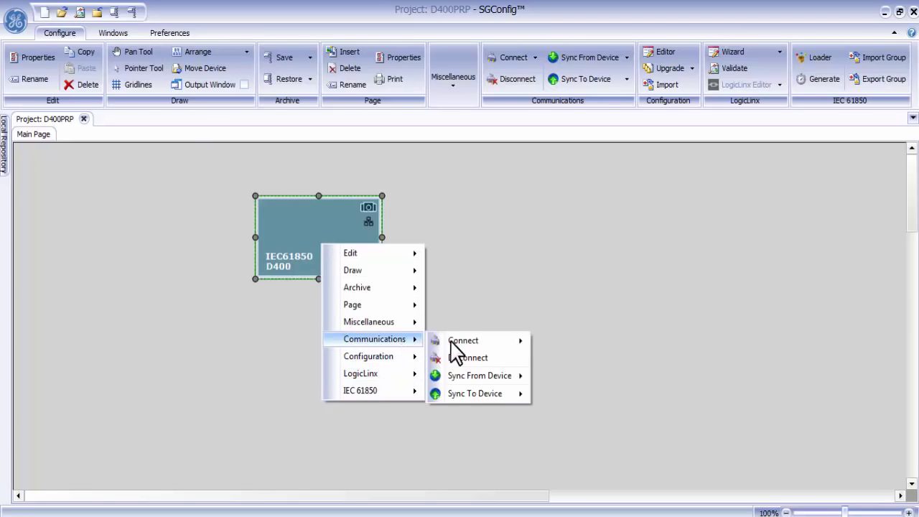
{"action": "mouse_move", "coordinate": [488, 340]}
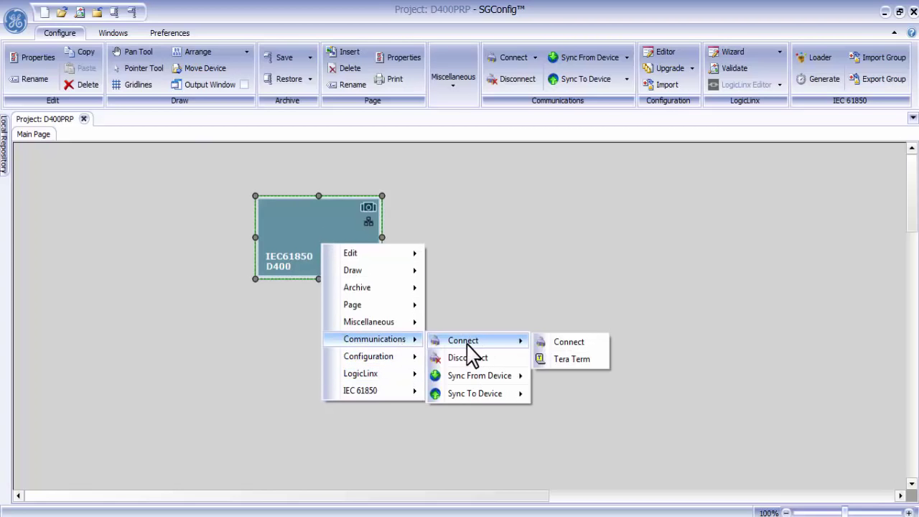
{"action": "left_click", "coordinate": [564, 344]}
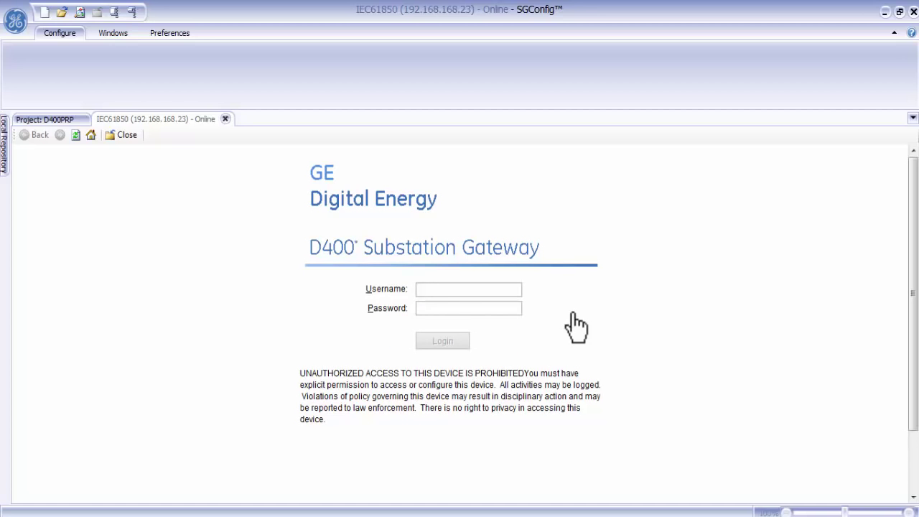
{"action": "type", "text": "supervisor"}
{"action": "type", "text": "••••••"}
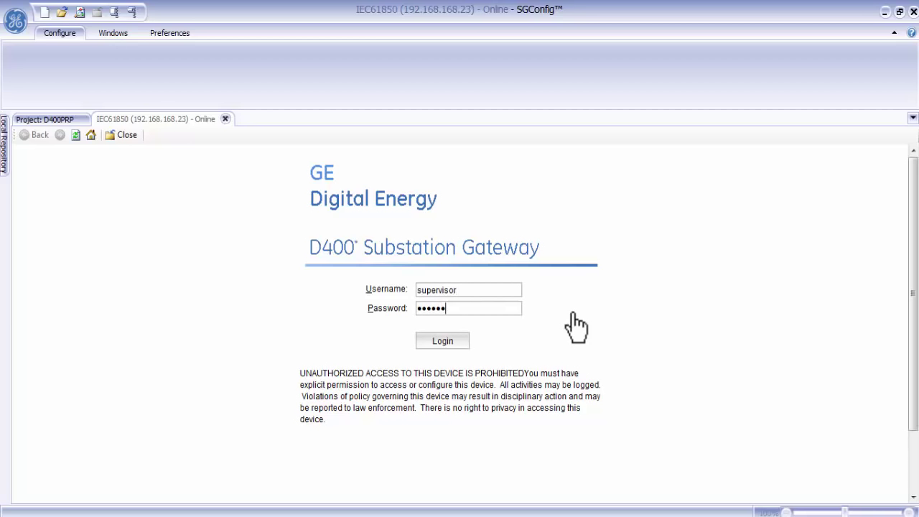
{"action": "type", "text": "•••"}
{"action": "key", "text": "Return"}
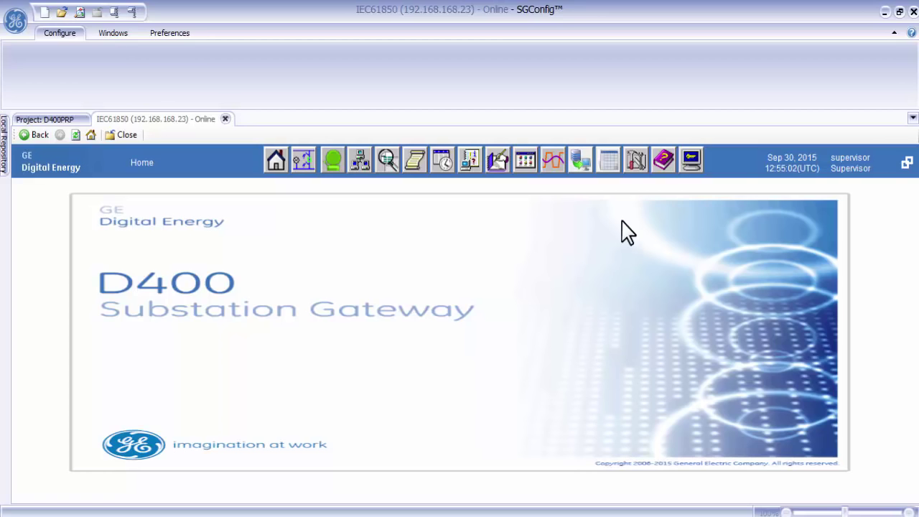
Open the configuration pages, widen the Connections panel, and select the 192.168.168.33 IED in the Communication Summary
{"action": "left_click", "coordinate": [636, 168]}
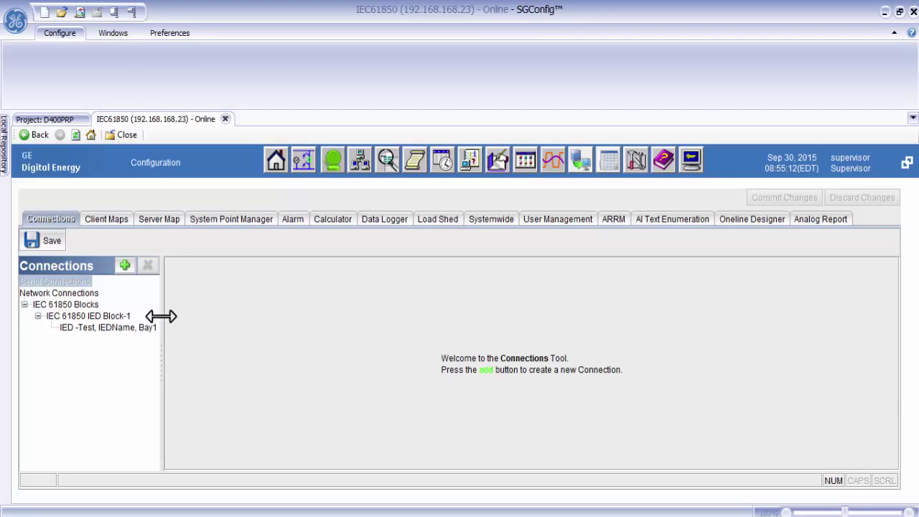
{"action": "left_click_drag", "start_coordinate": [165, 314], "coordinate": [220, 319]}
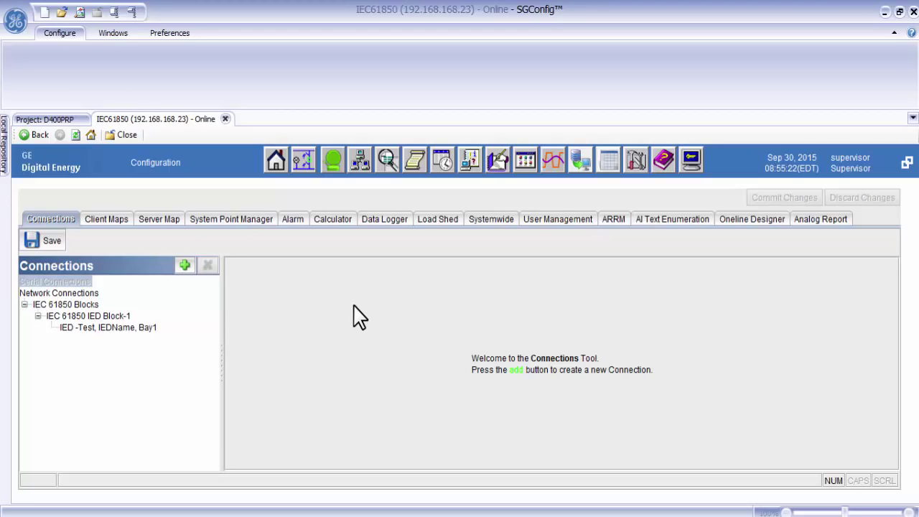
{"action": "left_click", "coordinate": [360, 161]}
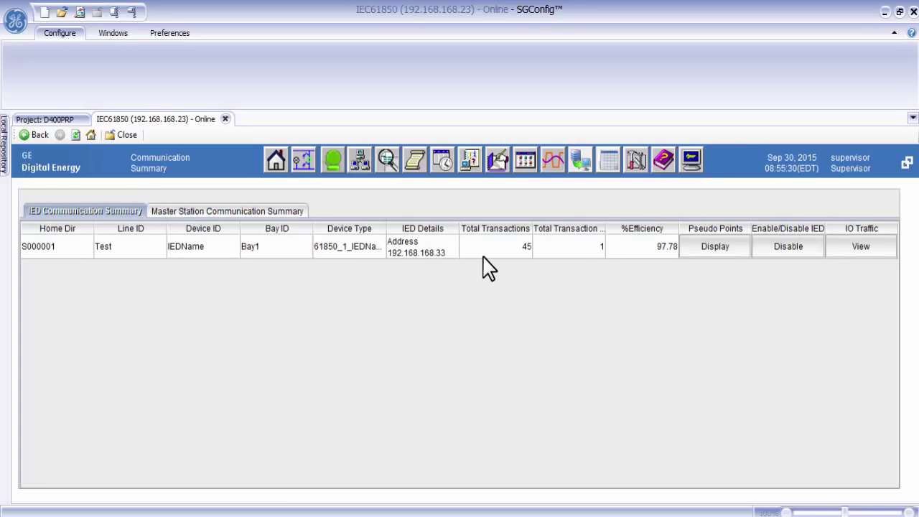
{"action": "left_click", "coordinate": [494, 251]}
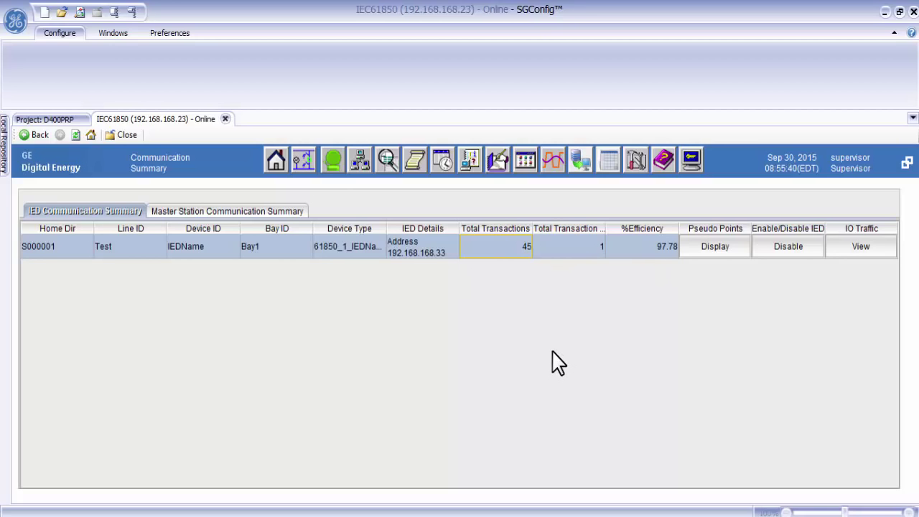
Open Point Details for the IED from Point Summary and review its analog and digital input points
{"action": "left_click", "coordinate": [388, 163]}
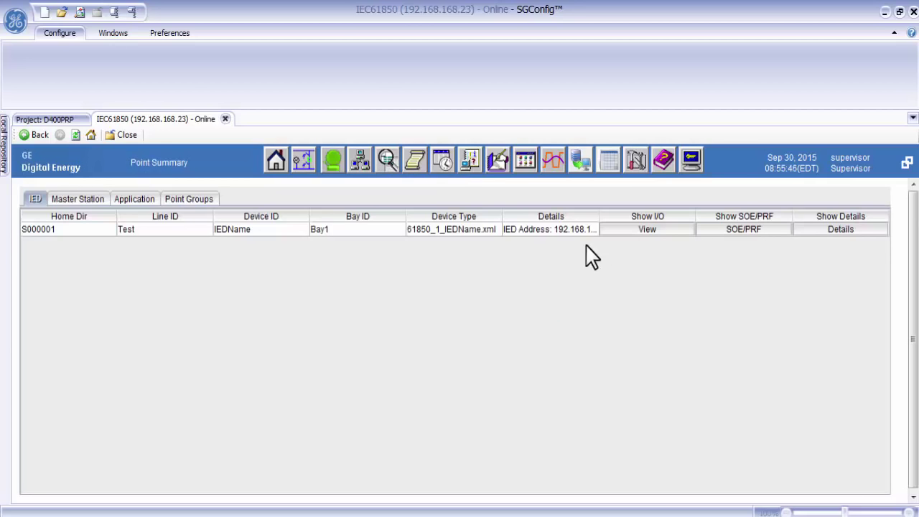
{"action": "left_click", "coordinate": [827, 230]}
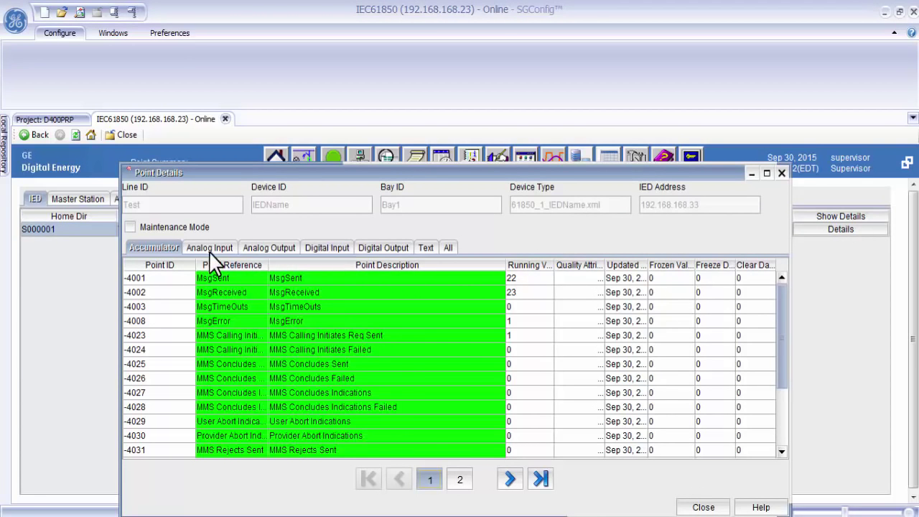
{"action": "left_click", "coordinate": [210, 246]}
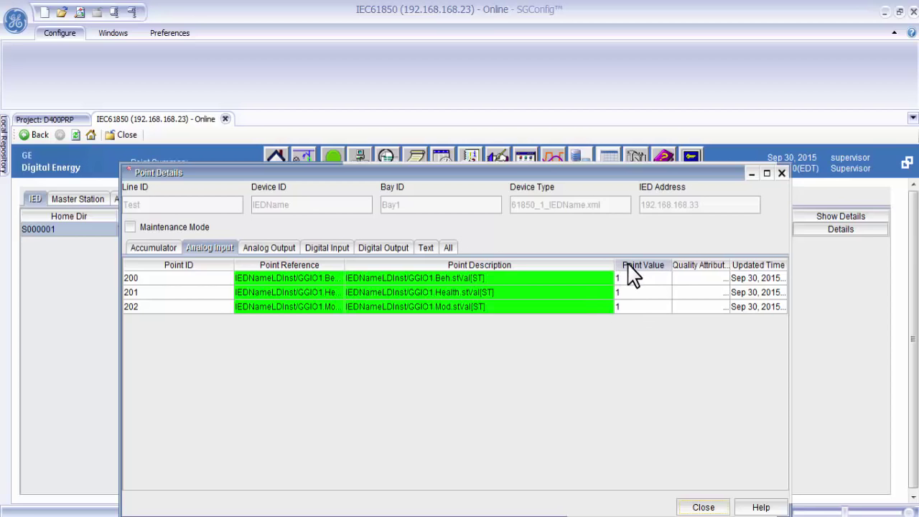
{"action": "left_click", "coordinate": [336, 247]}
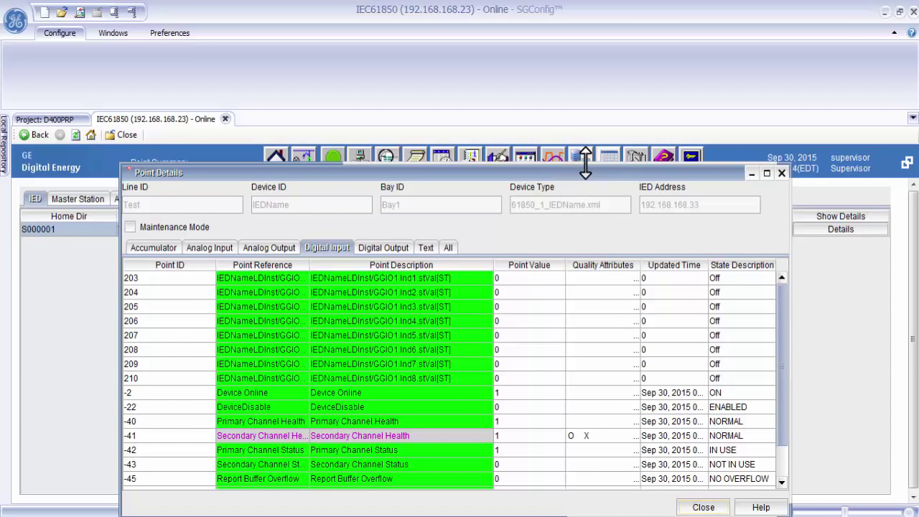
View the IED's accumulator counters, reposition the window to uncover the IED row, then close it
{"action": "left_click_drag", "start_coordinate": [585, 164], "coordinate": [587, 242]}
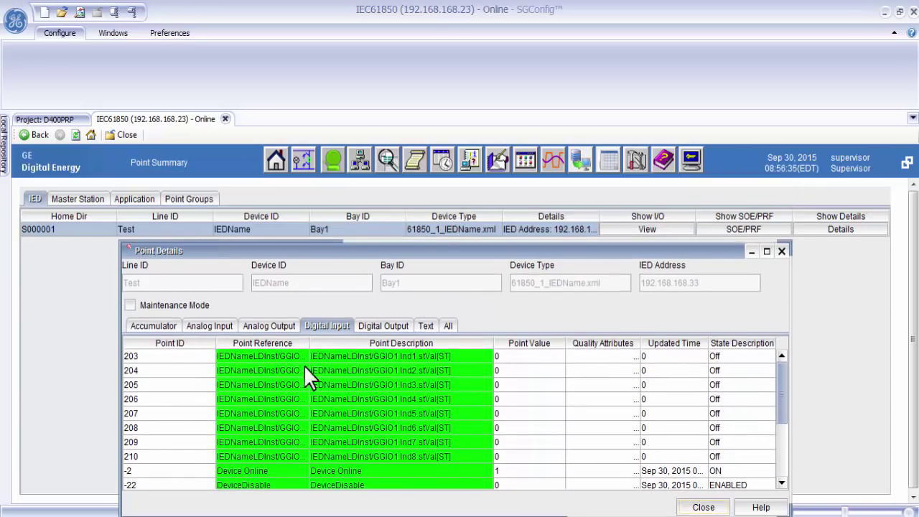
{"action": "left_click", "coordinate": [160, 323]}
{"action": "left_click_drag", "start_coordinate": [468, 248], "coordinate": [478, 215]}
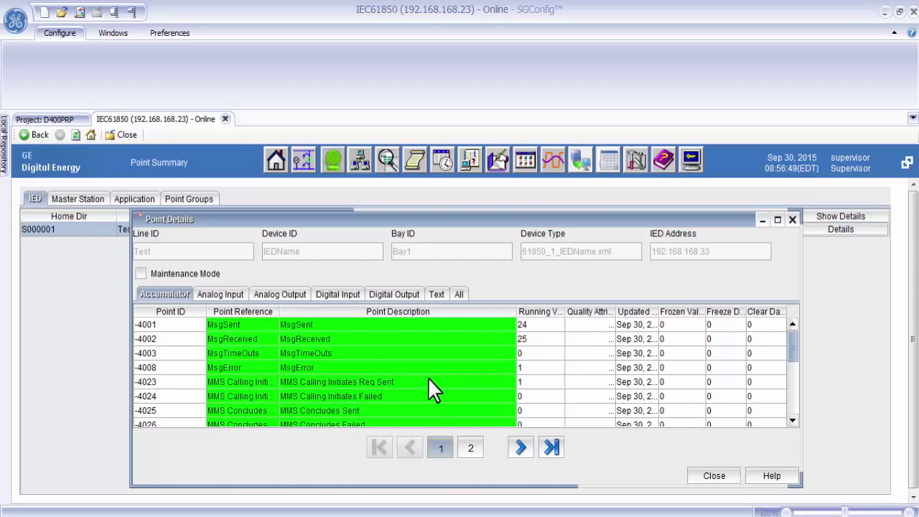
{"action": "left_click_drag", "start_coordinate": [550, 222], "coordinate": [602, 284]}
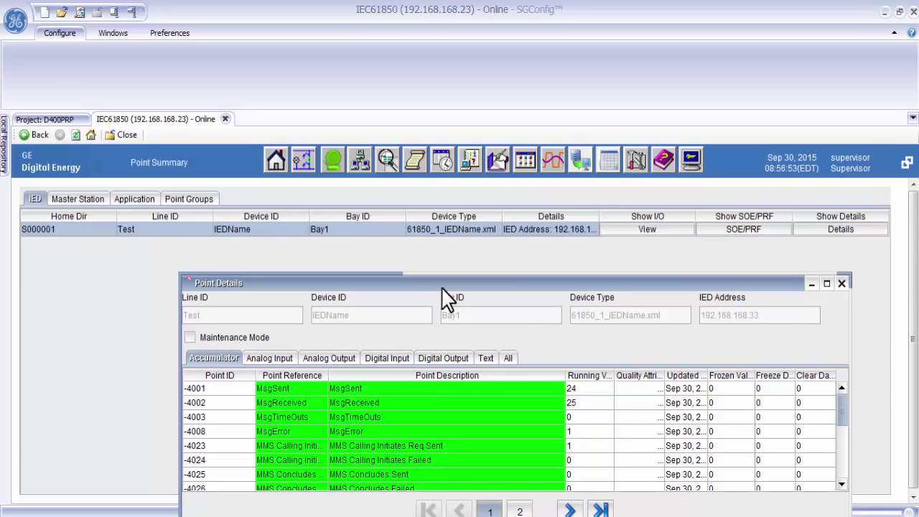
{"action": "left_click", "coordinate": [386, 159]}
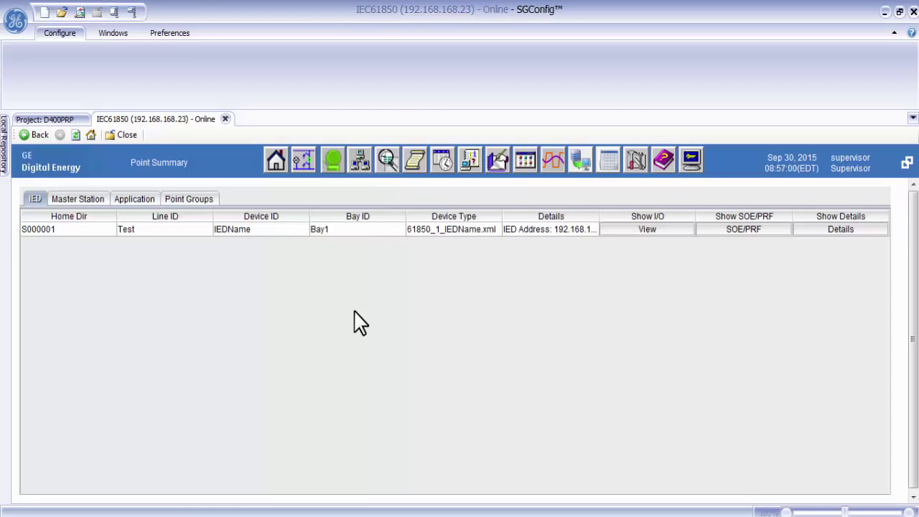
Open Point Details for the SS00001 System Status Manager from the Application list and move it higher
{"action": "left_click", "coordinate": [142, 200]}
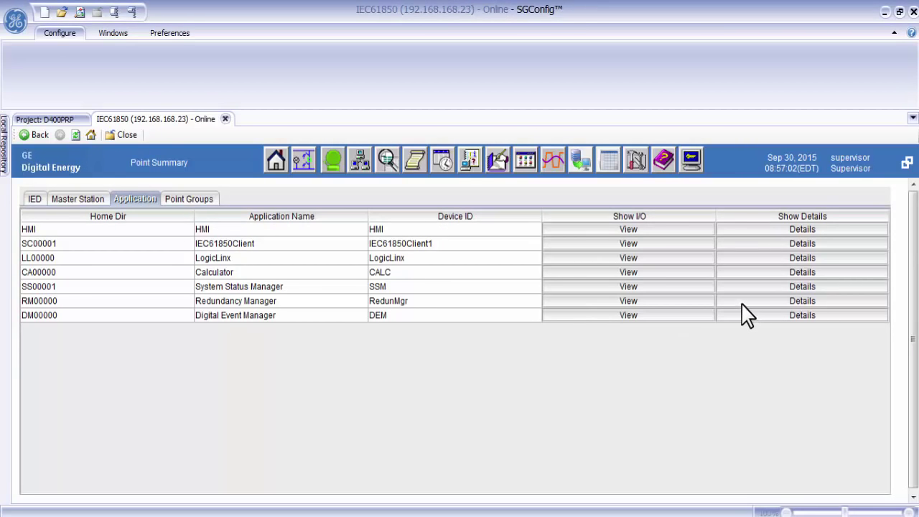
{"action": "left_click", "coordinate": [793, 288]}
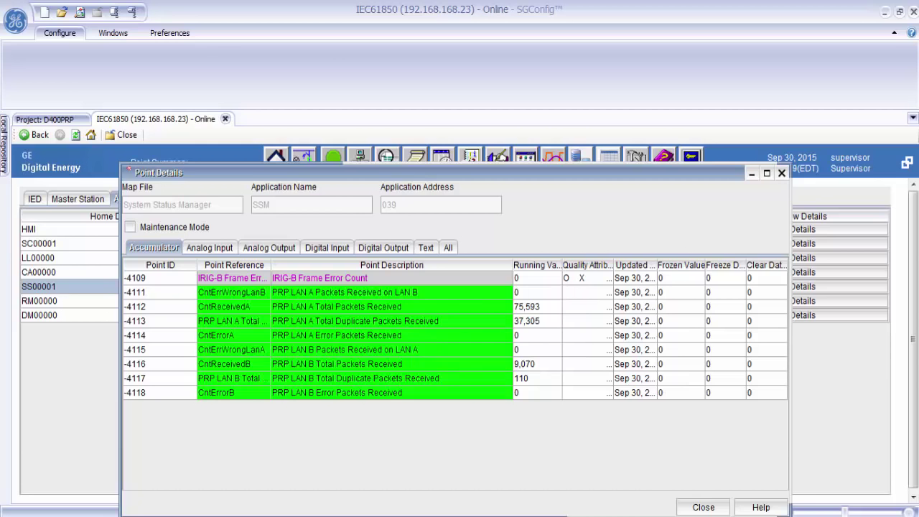
{"action": "left_click", "coordinate": [736, 516]}
{"action": "left_click", "coordinate": [736, 516]}
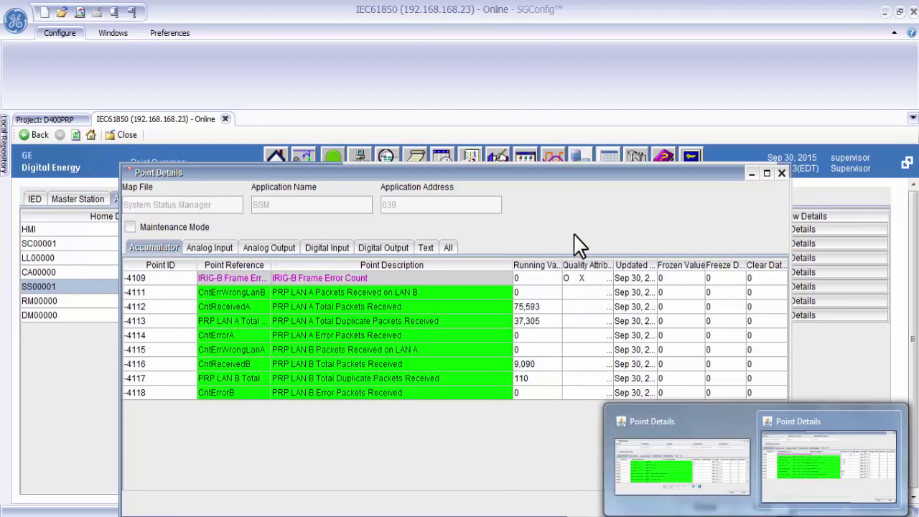
{"action": "left_click_drag", "start_coordinate": [586, 176], "coordinate": [581, 53]}
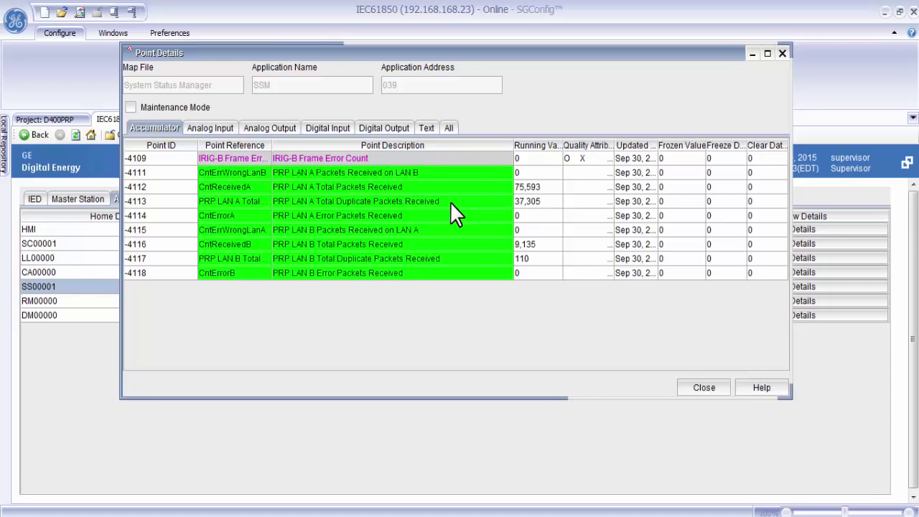
Inspect the PRP counters: LAN A 75,597 and LAN B 9,375 packets received, plus duplicates
{"action": "left_click", "coordinate": [538, 190]}
{"action": "left_click", "coordinate": [535, 244]}
{"action": "left_click", "coordinate": [528, 260]}
{"action": "left_click", "coordinate": [550, 191]}
{"action": "left_click", "coordinate": [543, 201]}
Bring the IED's Point Details forward and place it below the System Status Manager window
{"action": "mouse_move", "coordinate": [726, 502]}
{"action": "left_click", "coordinate": [702, 474]}
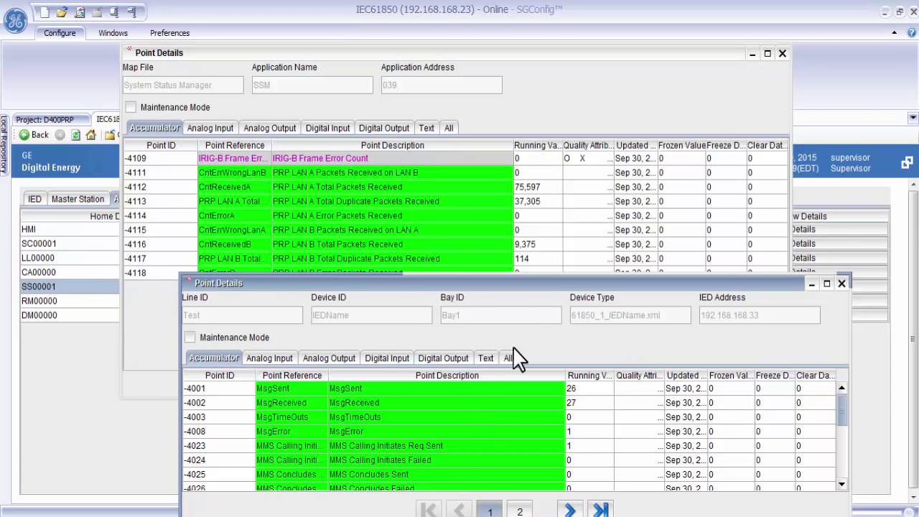
{"action": "mouse_move", "coordinate": [566, 283]}
{"action": "left_mouse_down"}
{"action": "mouse_move", "coordinate": [563, 318]}
{"action": "mouse_move", "coordinate": [562, 296]}
{"action": "left_mouse_up"}
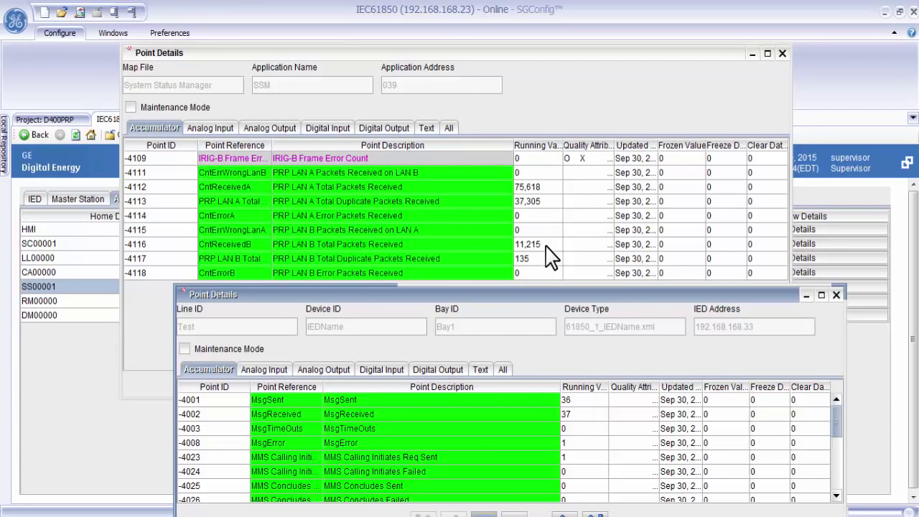
Alternate between both windows to compare the rising counters: LAN A 75,618 and LAN B 11,245
{"action": "left_click", "coordinate": [546, 246]}
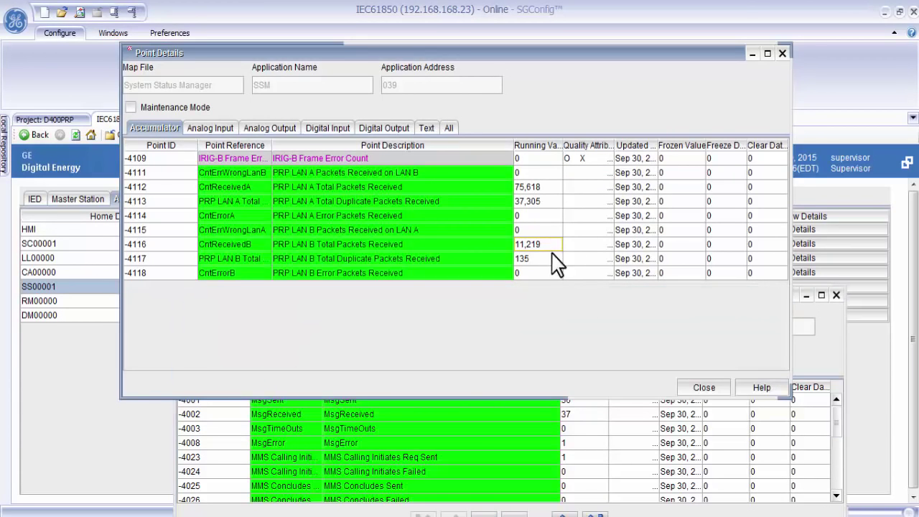
{"action": "left_click", "coordinate": [596, 431]}
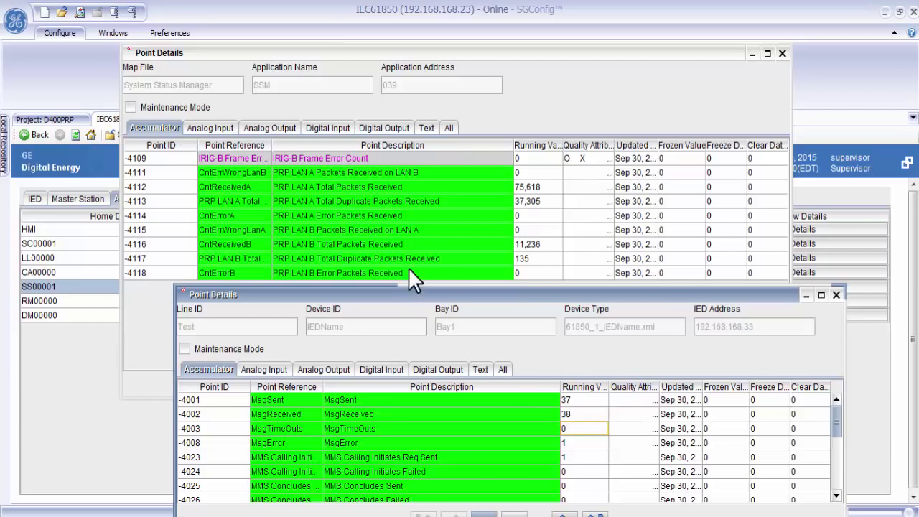
{"action": "left_click", "coordinate": [544, 248]}
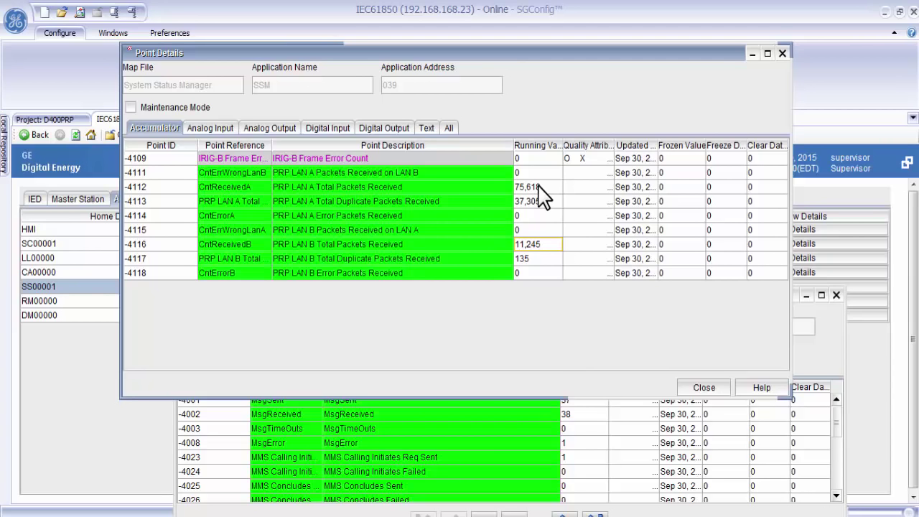
{"action": "left_click", "coordinate": [582, 426]}
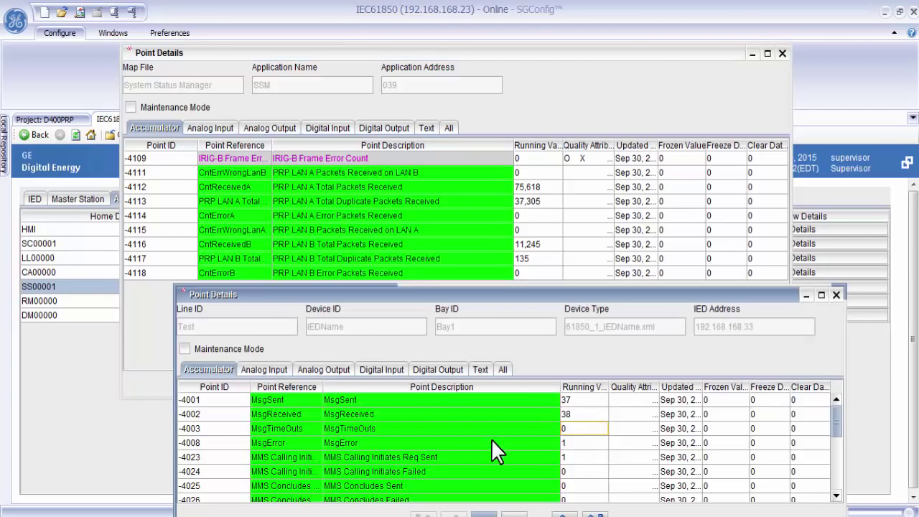
{"action": "left_click", "coordinate": [583, 403]}
{"action": "left_click", "coordinate": [581, 444]}
{"action": "left_click", "coordinate": [543, 248]}
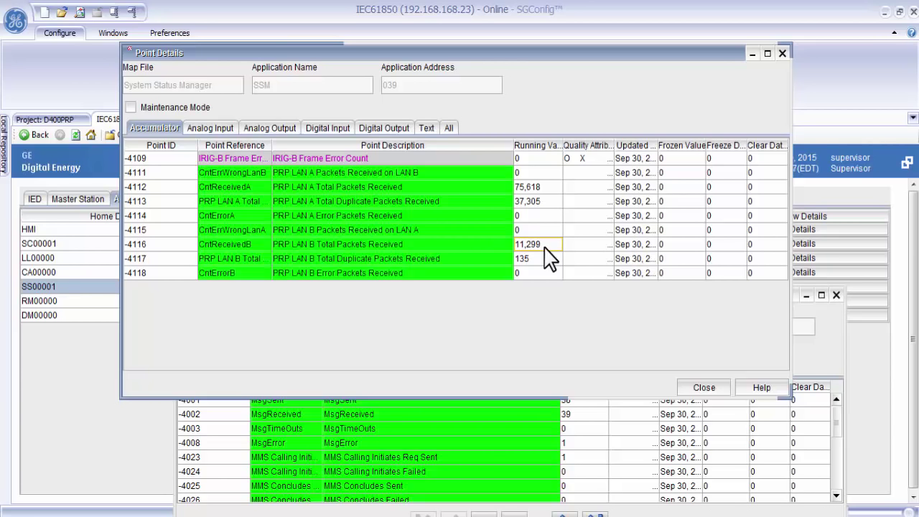
{"action": "left_click", "coordinate": [540, 188]}
{"action": "left_click", "coordinate": [530, 244]}
{"action": "left_click", "coordinate": [585, 441]}
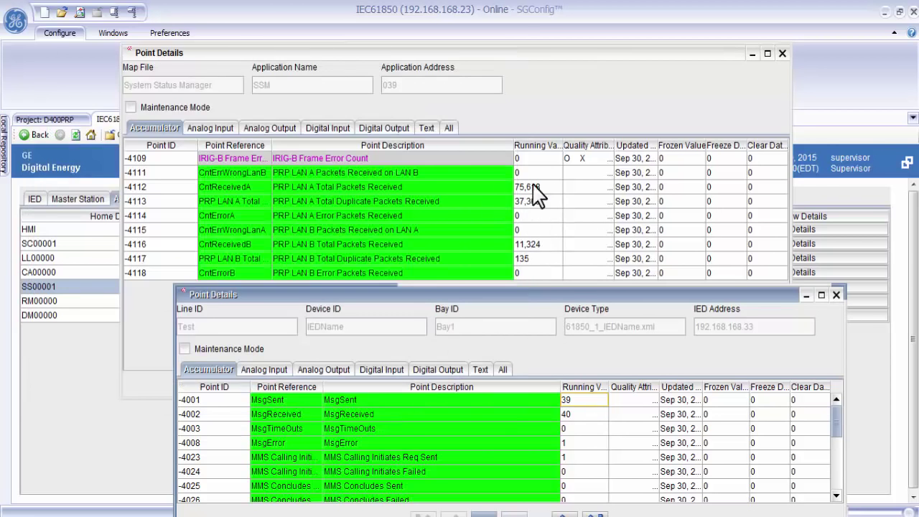
{"action": "left_click", "coordinate": [549, 246]}
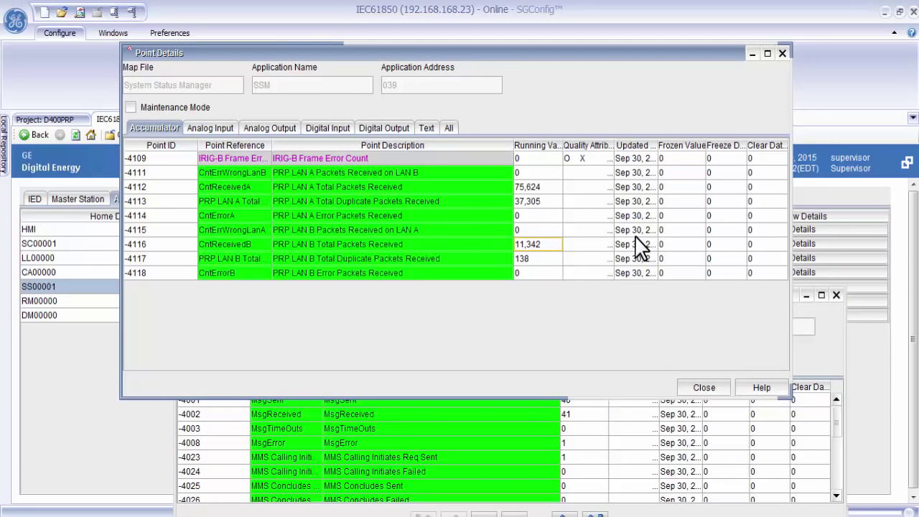
{"action": "left_click", "coordinate": [531, 188]}
{"action": "left_click", "coordinate": [510, 419]}
{"action": "left_click_drag", "start_coordinate": [593, 298], "coordinate": [593, 311]}
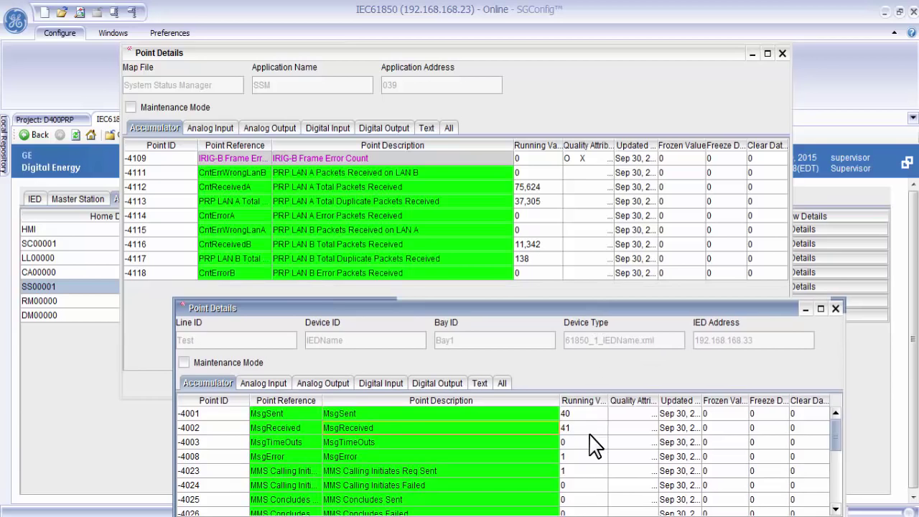
{"action": "left_click", "coordinate": [549, 193]}
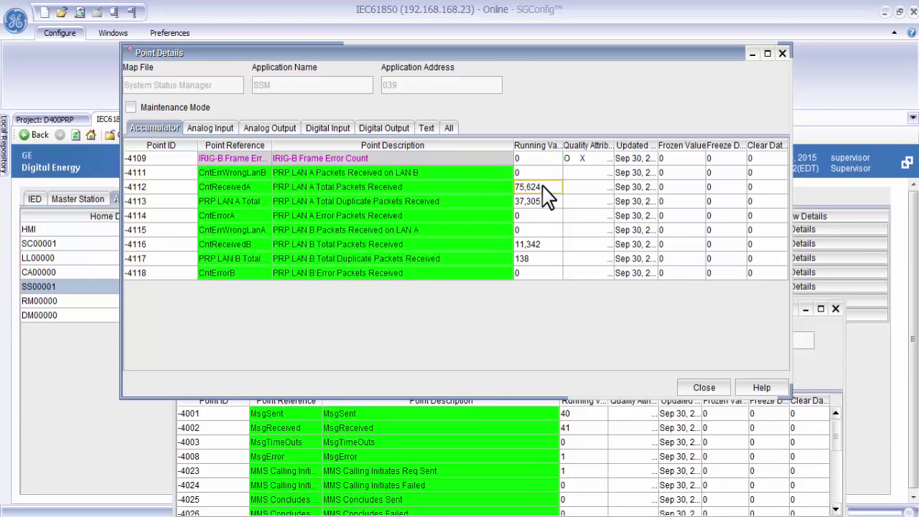
{"action": "left_click", "coordinate": [543, 244]}
{"action": "left_click", "coordinate": [544, 188]}
{"action": "left_click", "coordinate": [546, 201]}
{"action": "left_click", "coordinate": [544, 192]}
{"action": "left_click", "coordinate": [550, 203]}
{"action": "left_click", "coordinate": [548, 191]}
{"action": "left_click", "coordinate": [537, 246]}
{"action": "left_click", "coordinate": [538, 187]}
{"action": "left_click", "coordinate": [387, 430]}
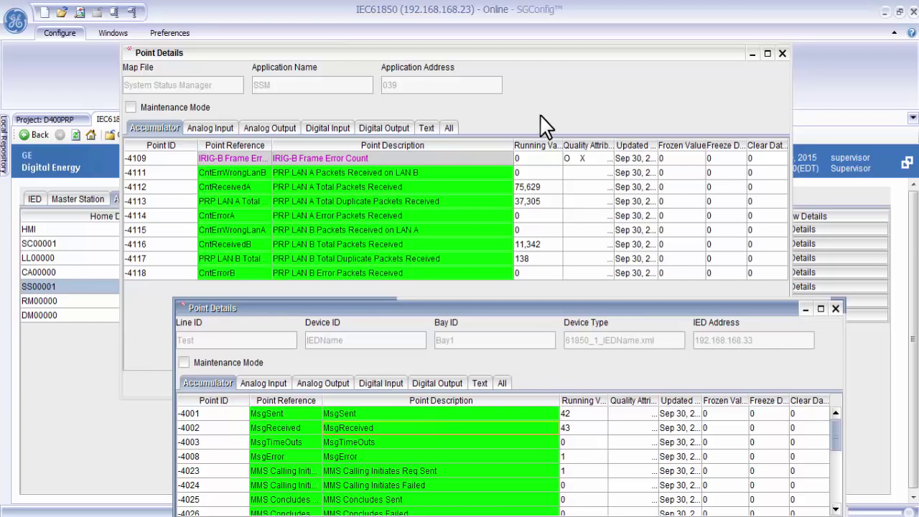
{"action": "left_click", "coordinate": [574, 113]}
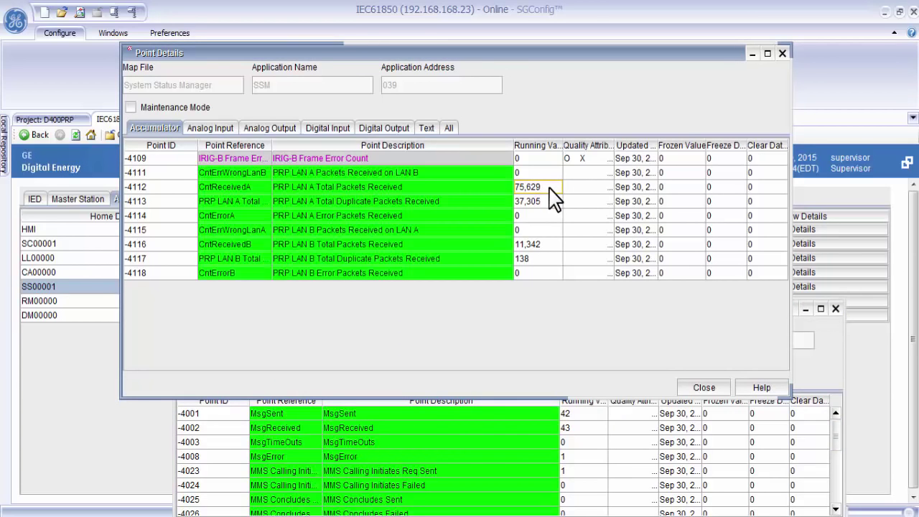
{"action": "left_click", "coordinate": [572, 431]}
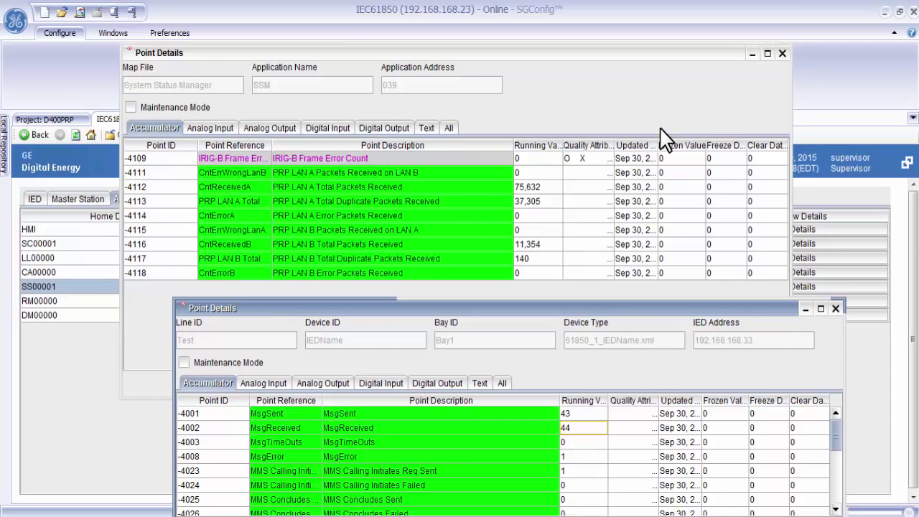
{"action": "left_click", "coordinate": [540, 189]}
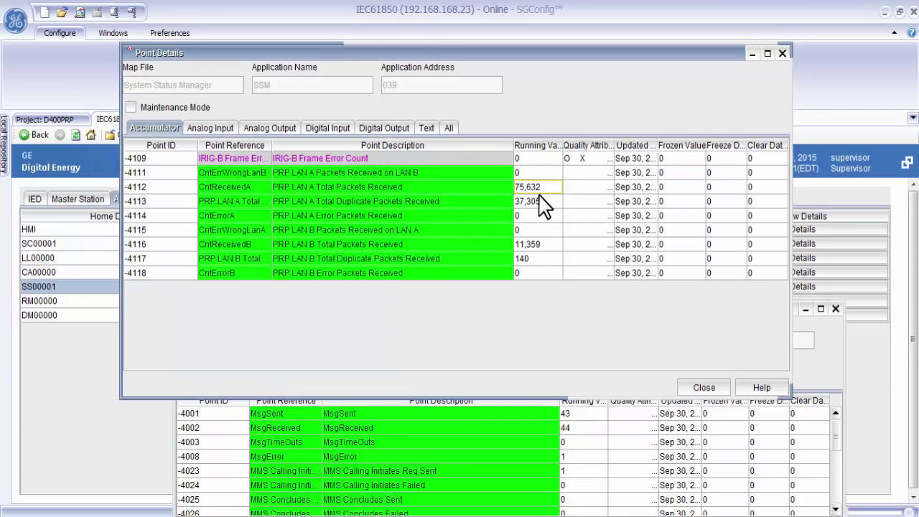
{"action": "left_click", "coordinate": [539, 247]}
{"action": "left_click", "coordinate": [540, 191]}
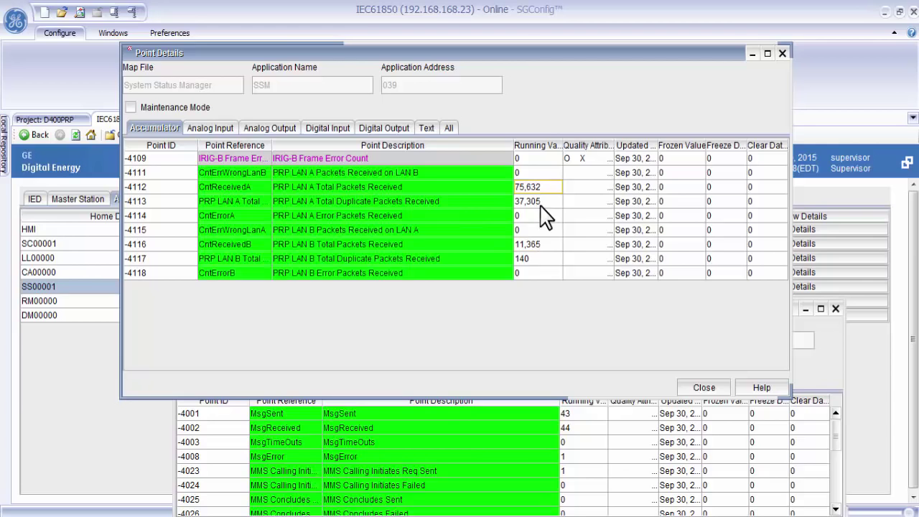
{"action": "left_click", "coordinate": [590, 428]}
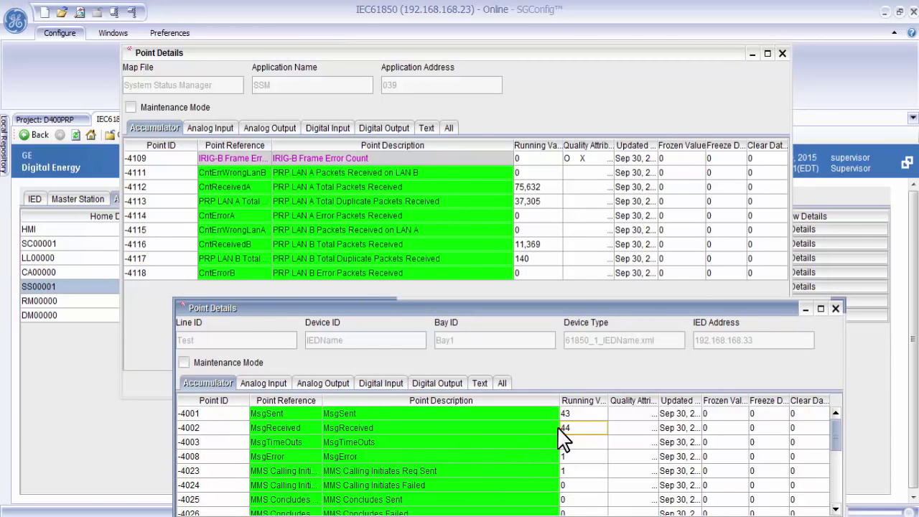